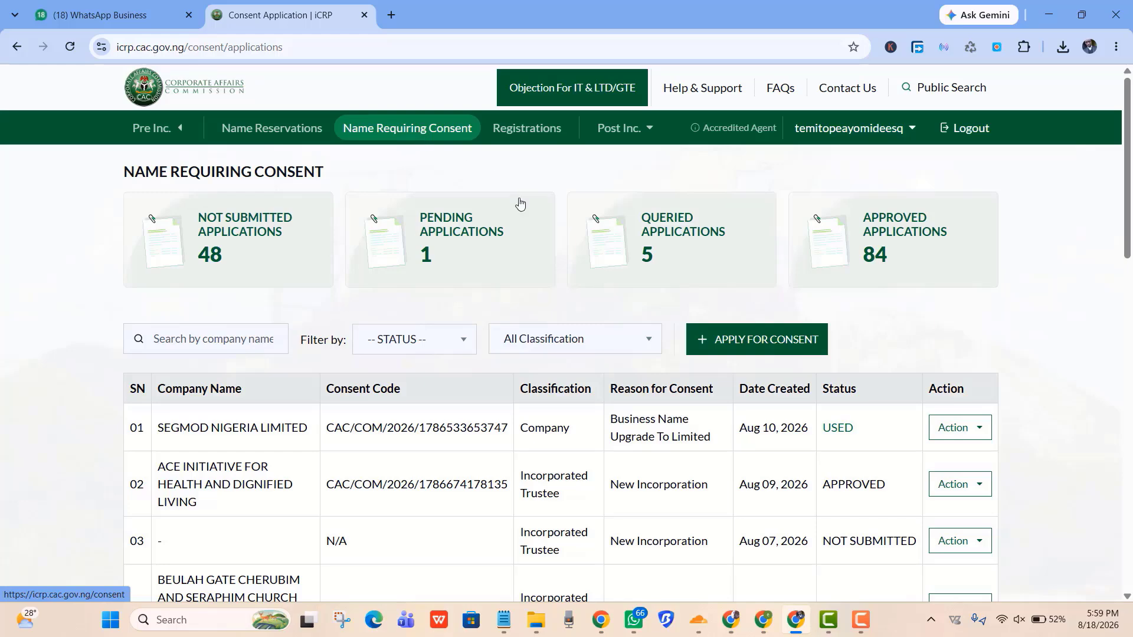
# - Open a new consent application and set both the business classification and business type to Incorporated Trustee
pyautogui.click(764, 351)
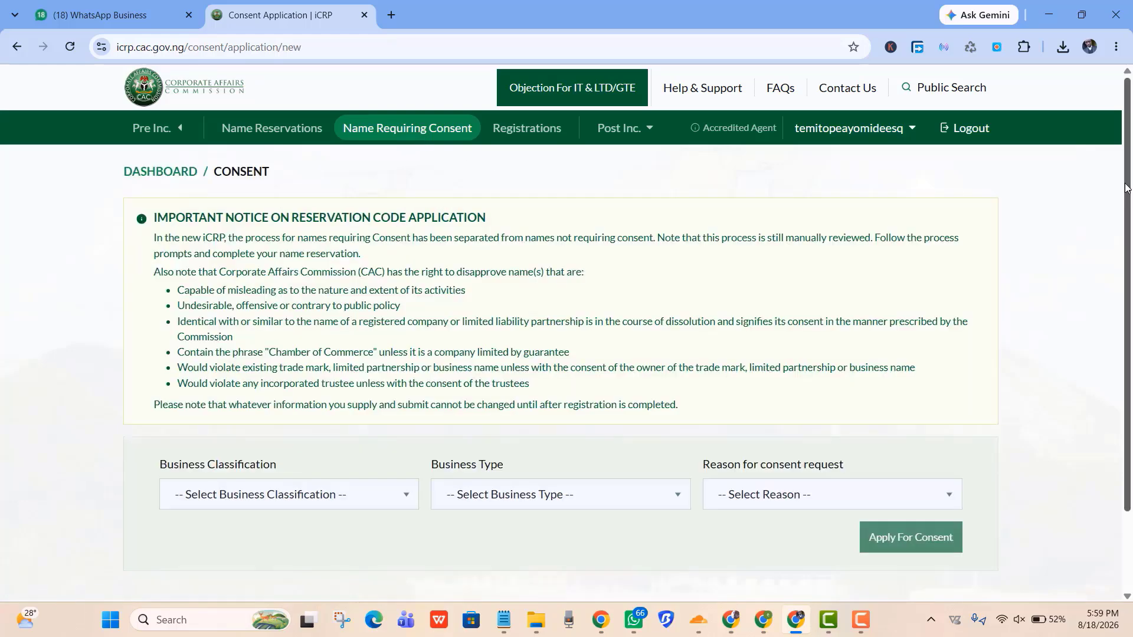
pyautogui.scroll(-2, 1129, 314)
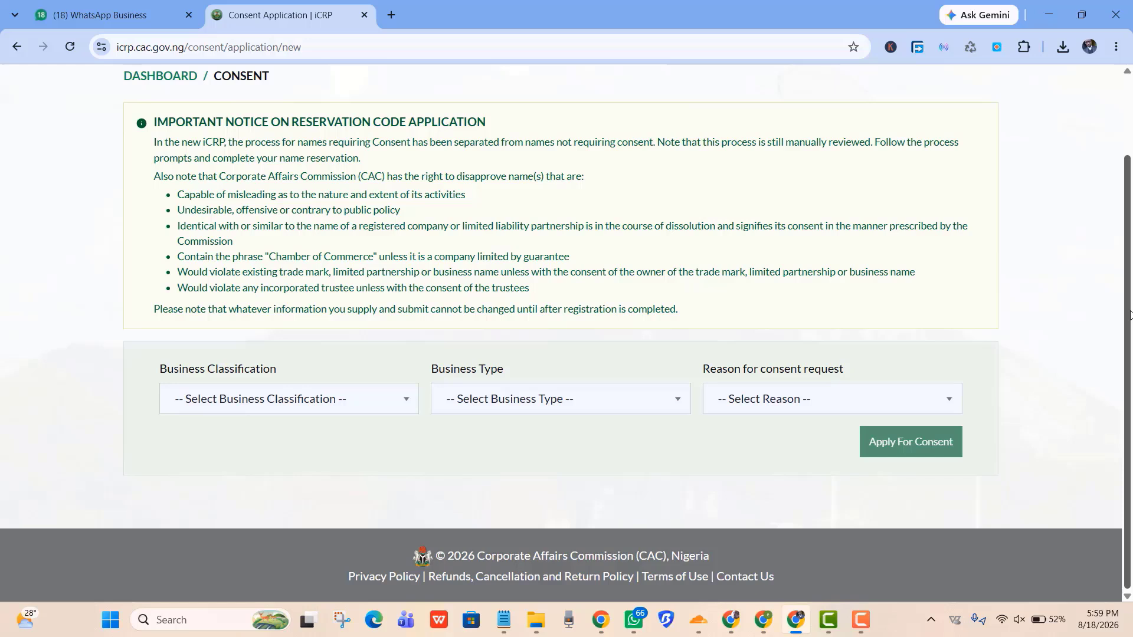
pyautogui.click(370, 407)
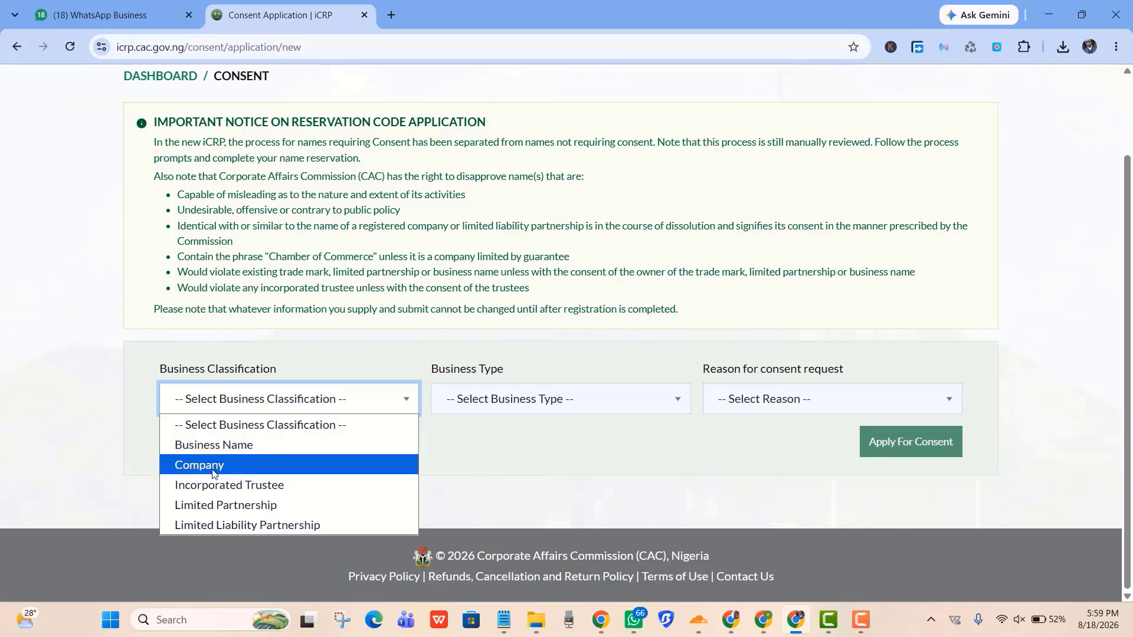
pyautogui.click(246, 485)
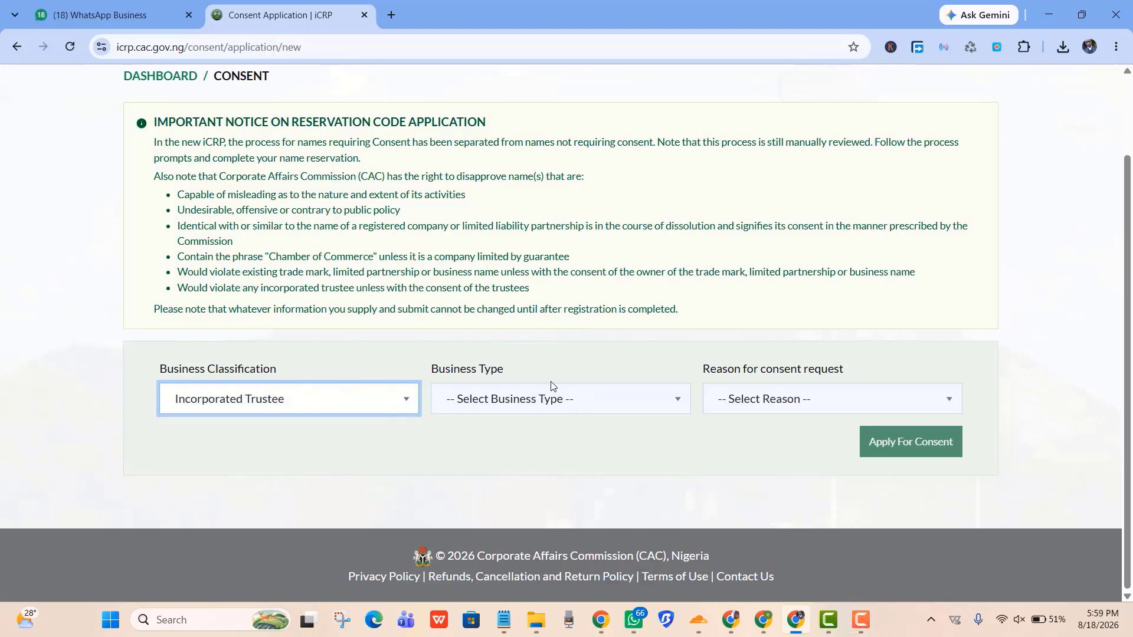
pyautogui.click(561, 405)
pyautogui.click(527, 447)
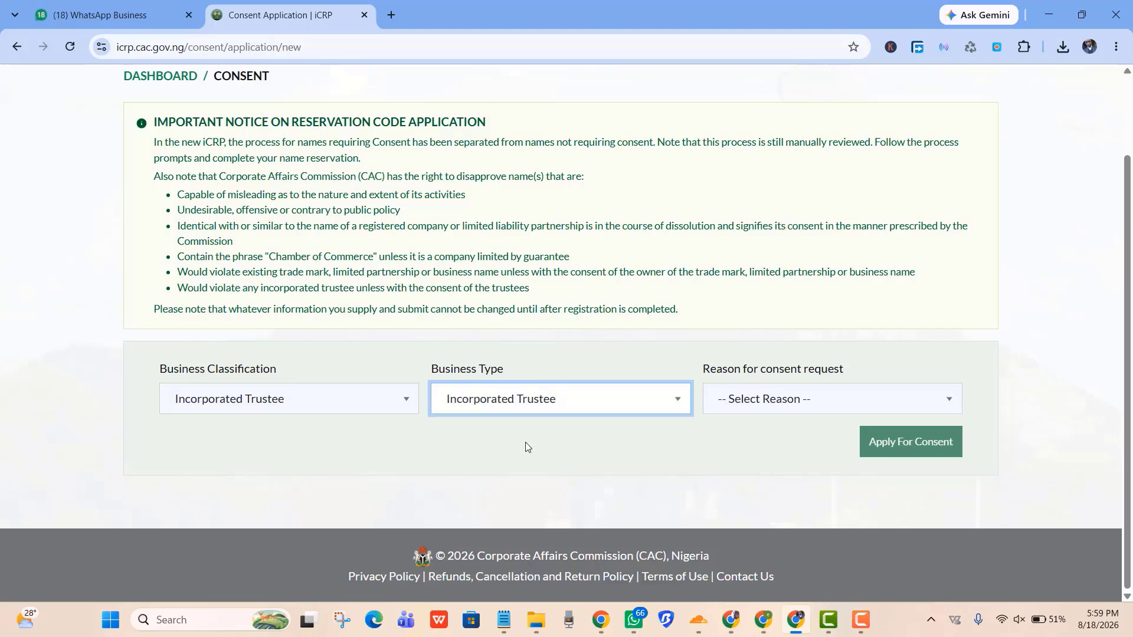
# - Choose Change Of Name Of Entity as the reason for the consent request and start the application
pyautogui.click(789, 407)
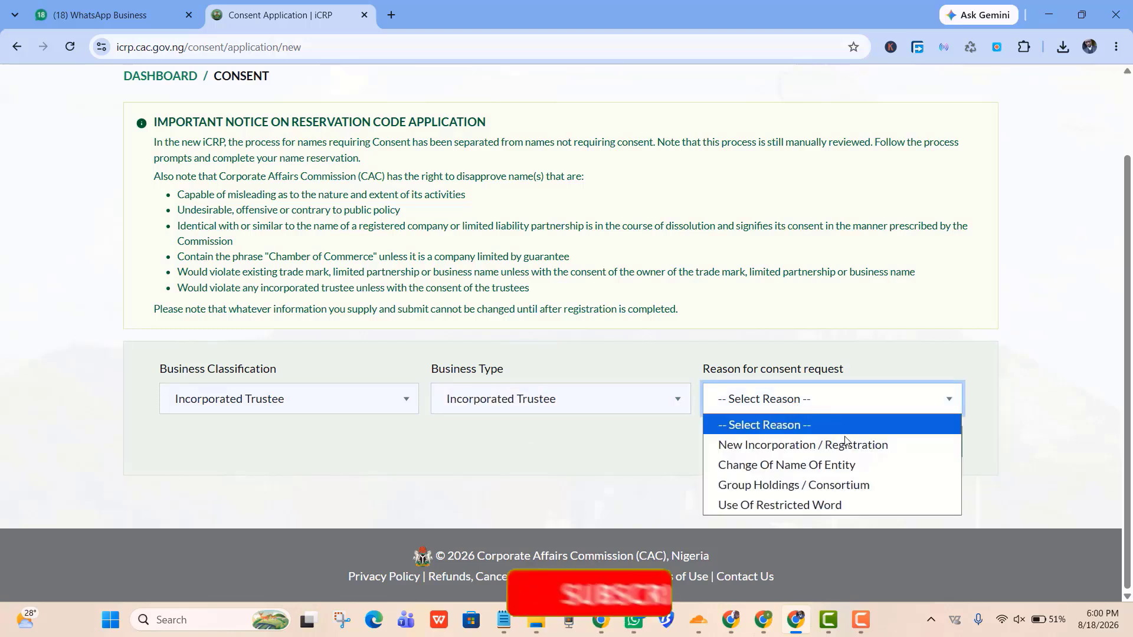
pyautogui.click(797, 472)
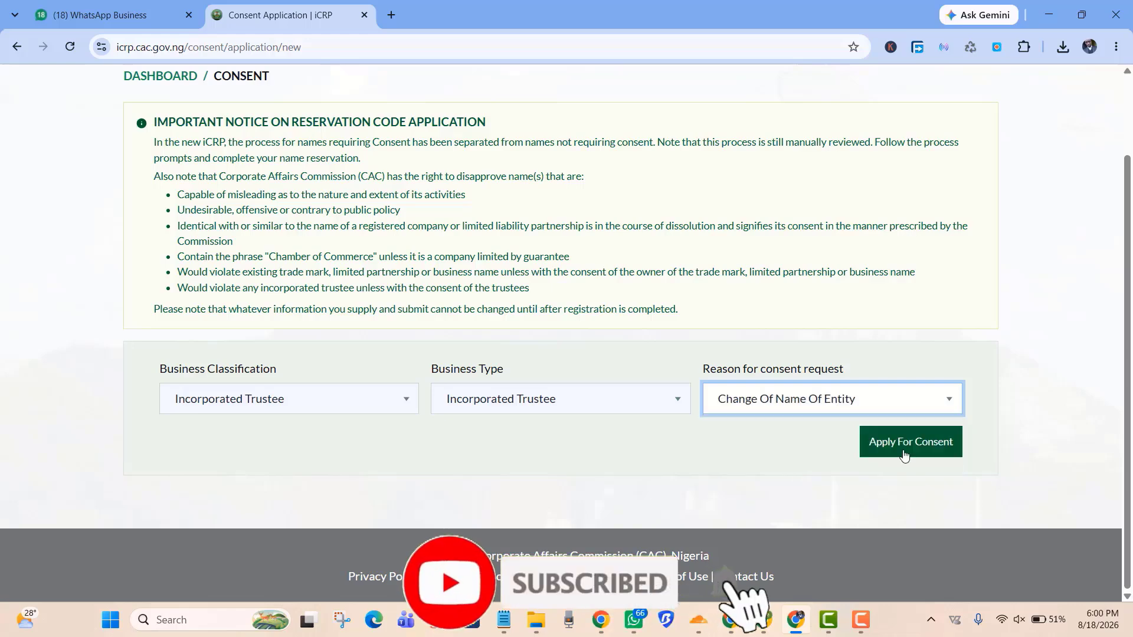
pyautogui.click(930, 451)
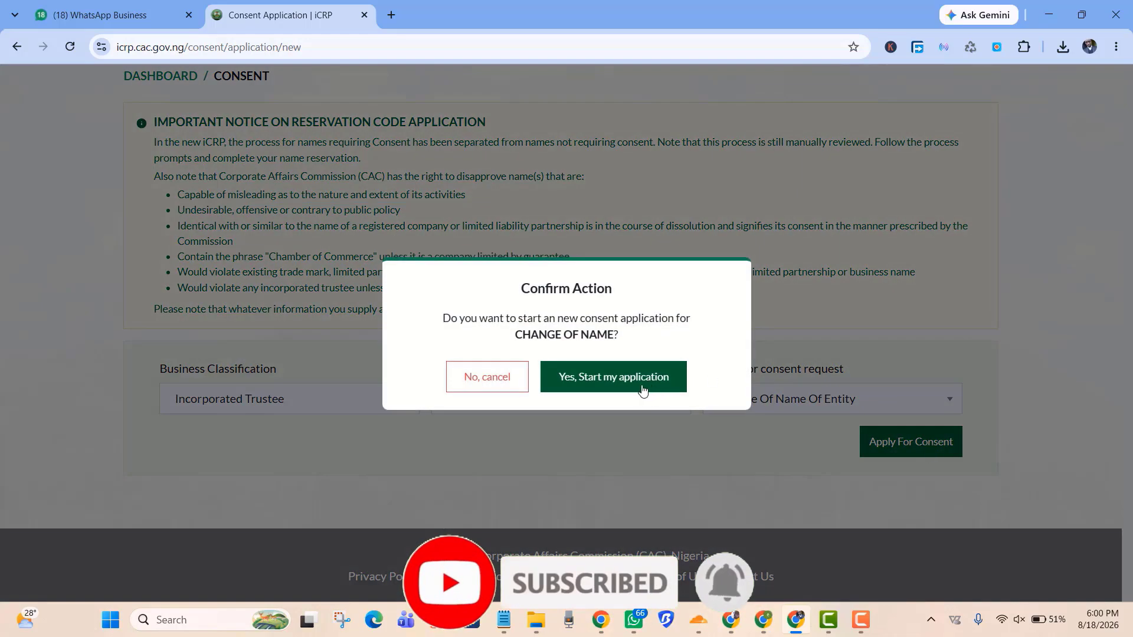
pyautogui.click(610, 390)
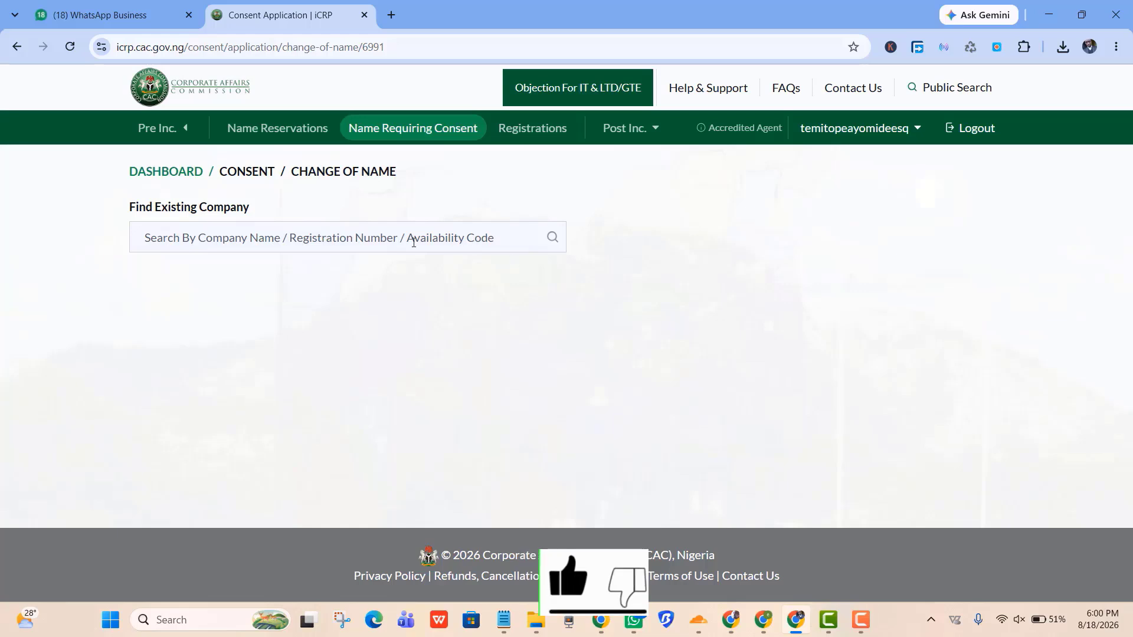
# - Search the existing companies for the church's name and select CHRIST REVELATION GLOBAL BIBLE CHURCH
pyautogui.click(306, 243)
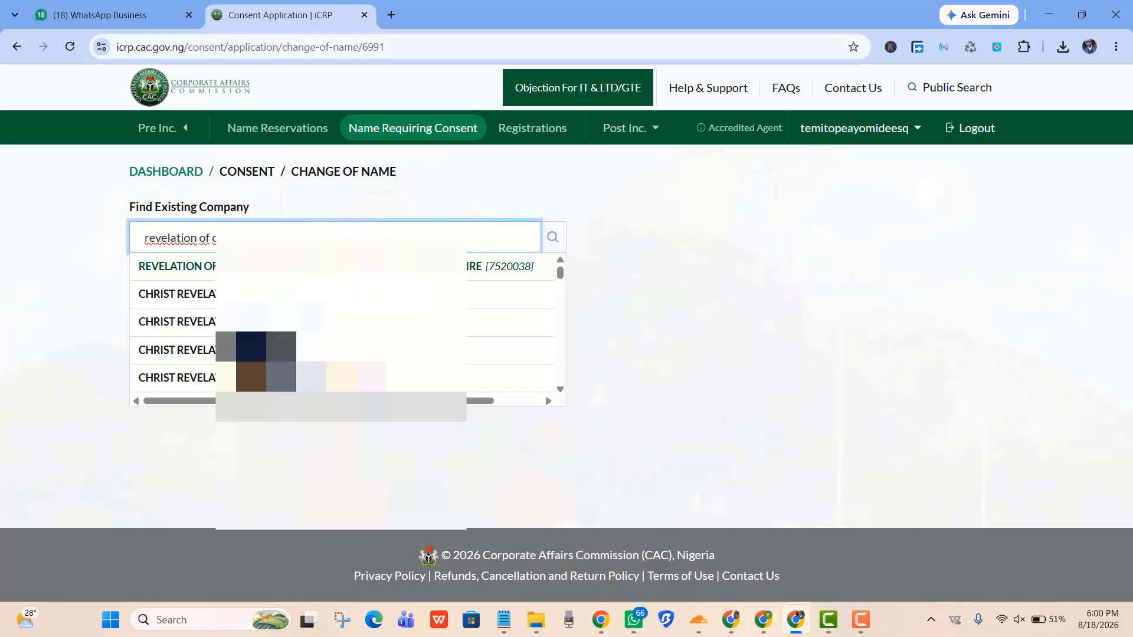
pyautogui.click(306, 293)
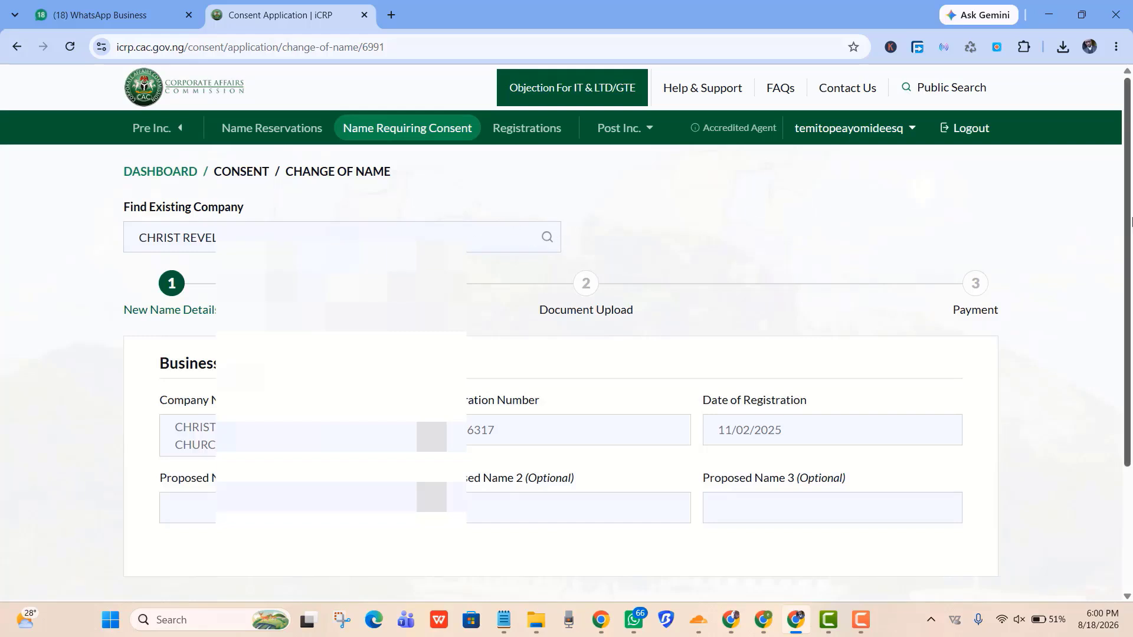
pyautogui.moveTo(1130, 219); pyautogui.dragTo(1129, 315)
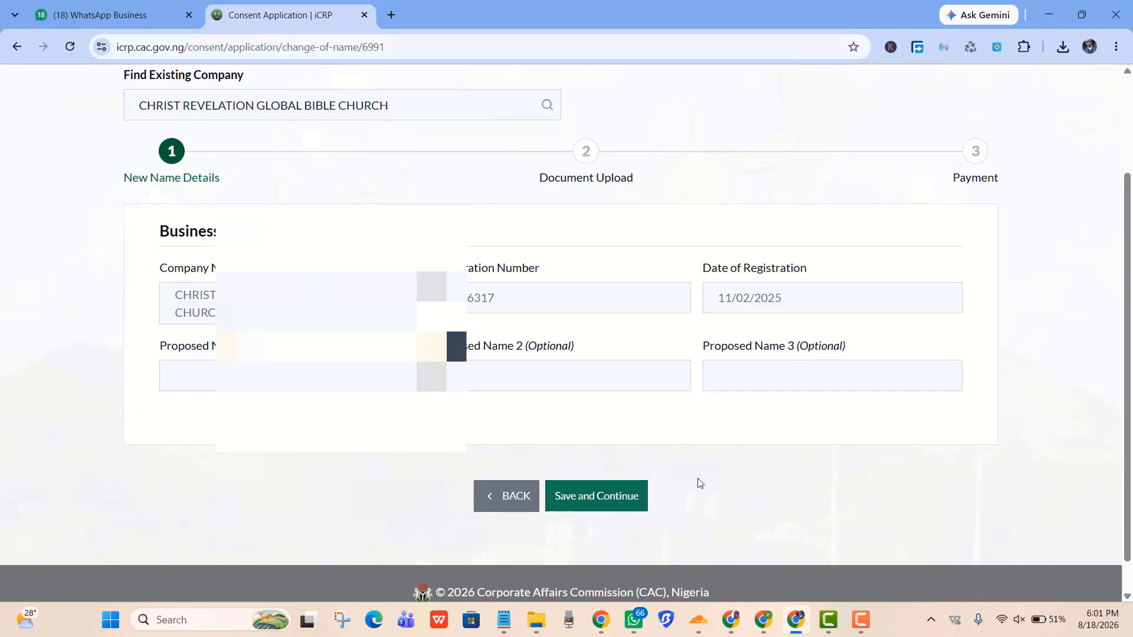
pyautogui.moveTo(1130, 352); pyautogui.dragTo(1127, 255)
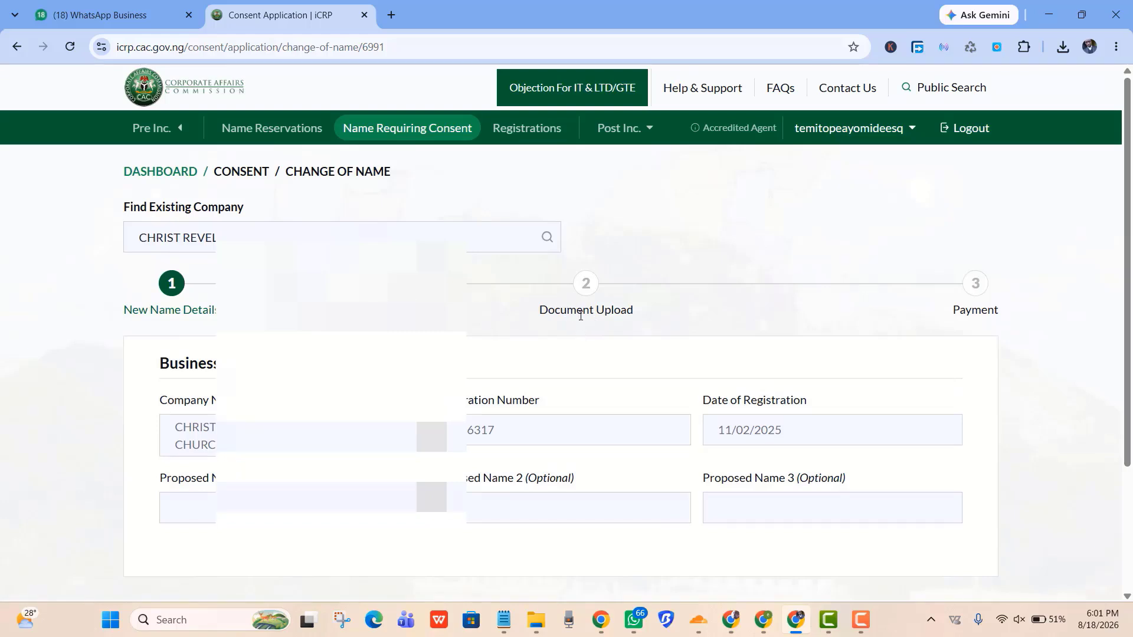
# - Enter a first proposed name beginning with ABC REV and save the new name details
pyautogui.scroll(-2, 580, 315)
pyautogui.click(289, 367)
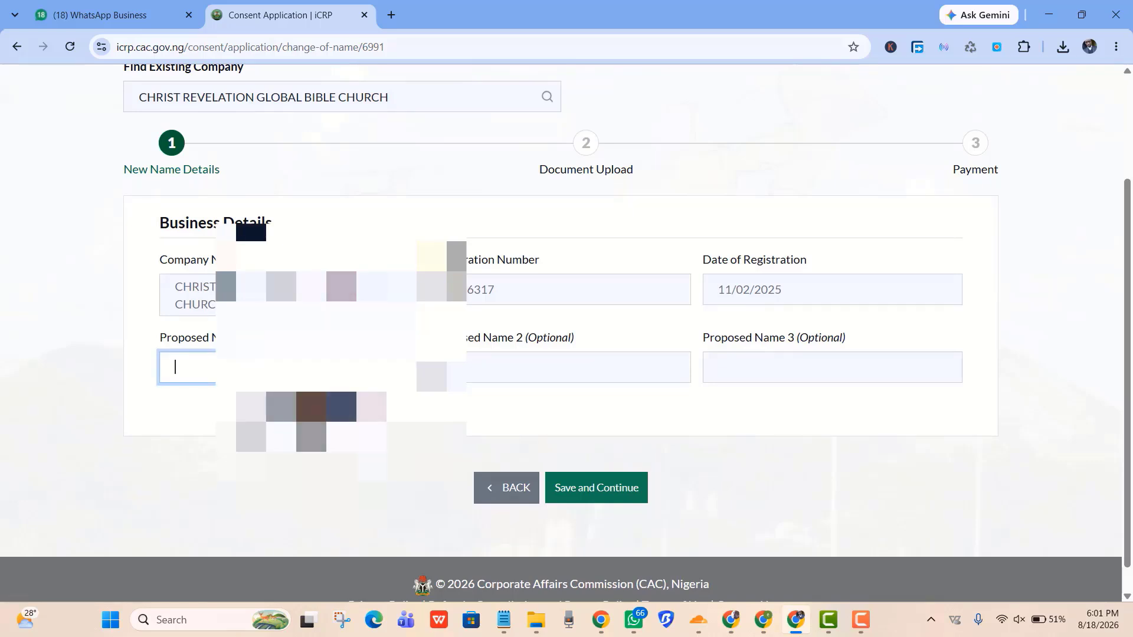
pyautogui.write('ABC')
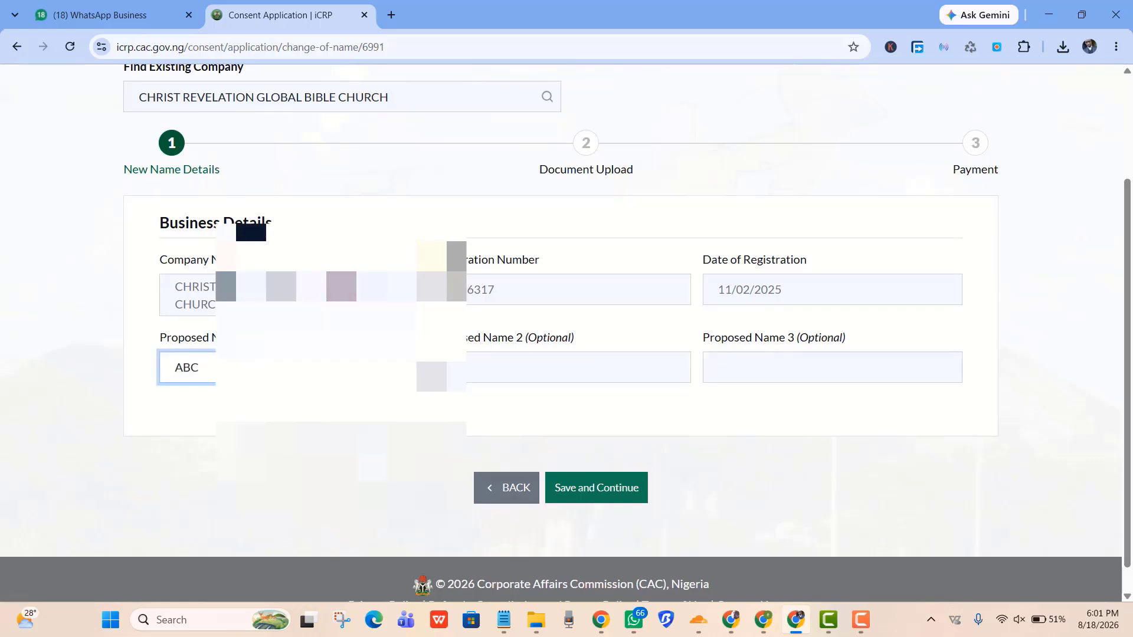
pyautogui.click(597, 490)
pyautogui.write('RE')
pyautogui.rightClick(614, 495)
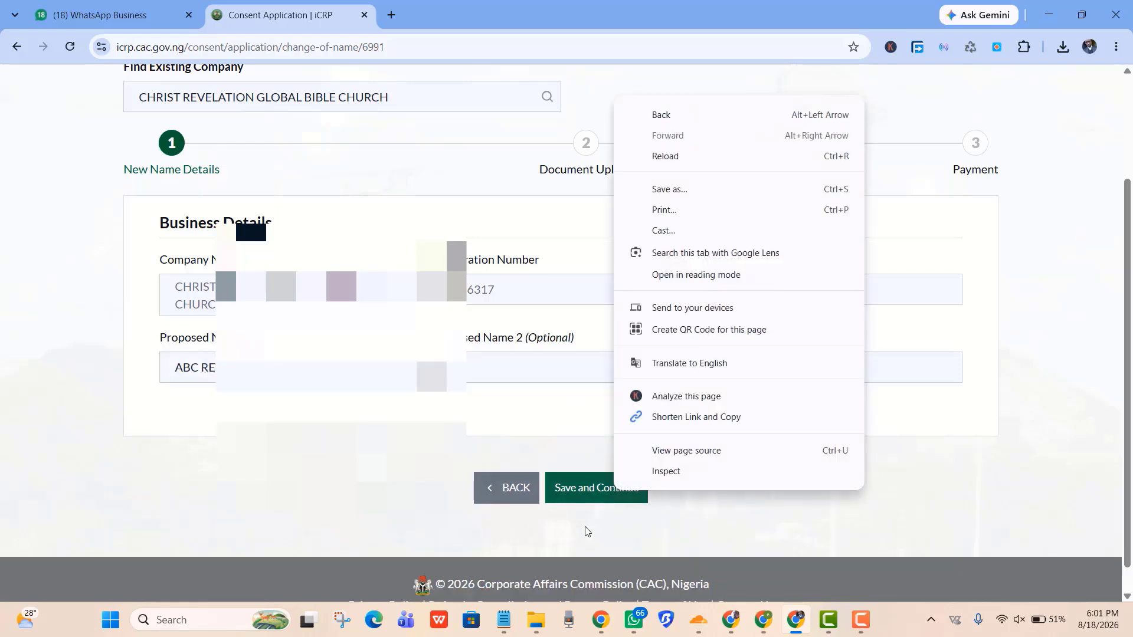
pyautogui.click(565, 499)
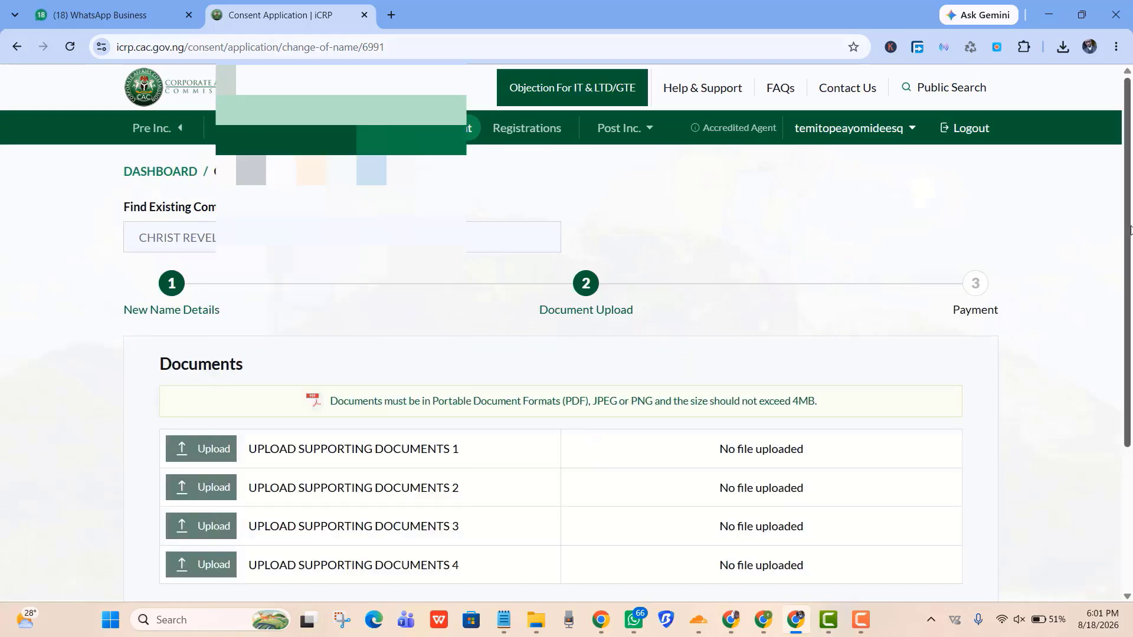
# - Save the document upload stage without attaching supporting documents and continue to payment
pyautogui.moveTo(1128, 228); pyautogui.dragTo(1129, 304)
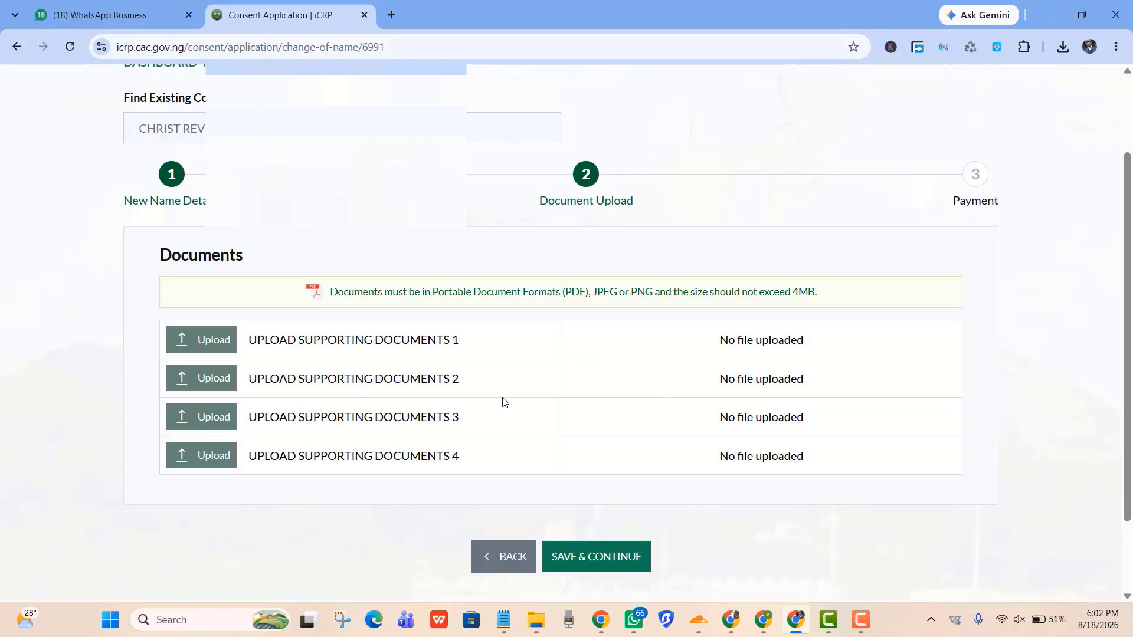
pyautogui.scroll(-2, 1129, 380)
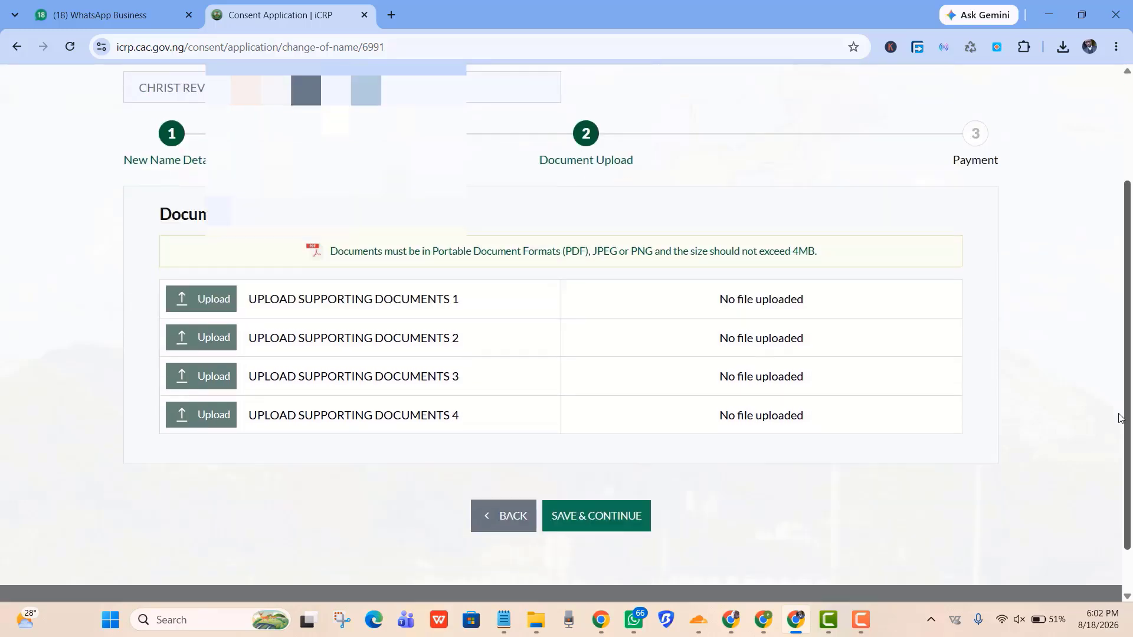
pyautogui.click(619, 491)
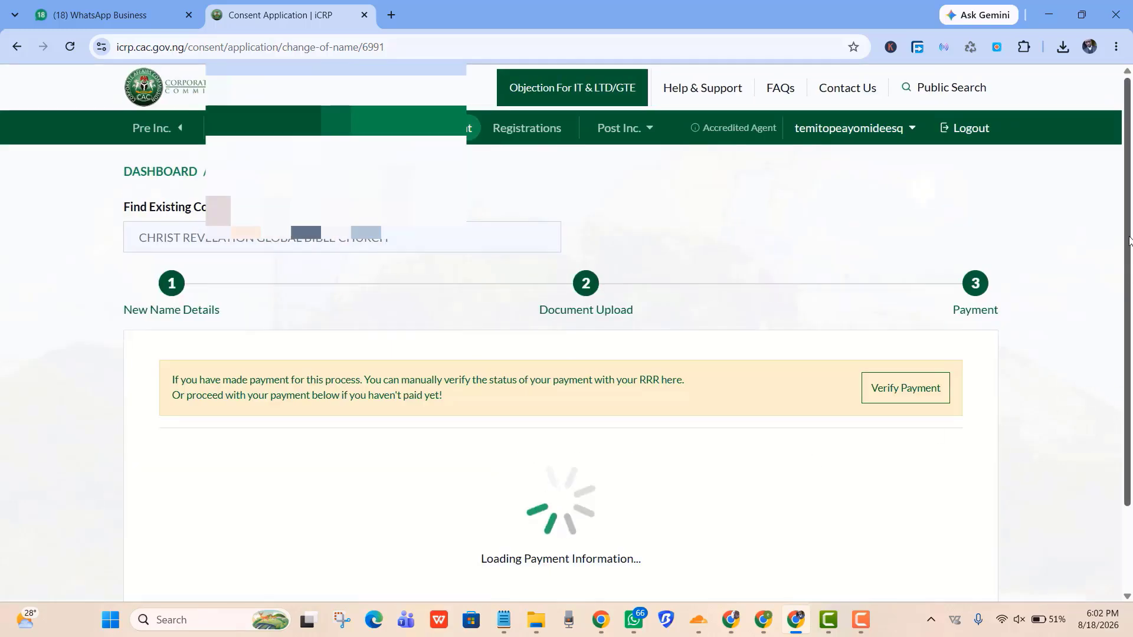
# - Copy the Remita RRR for the consent fee and return to the consent applications dashboard
pyautogui.moveTo(1129, 241); pyautogui.dragTo(1124, 384)
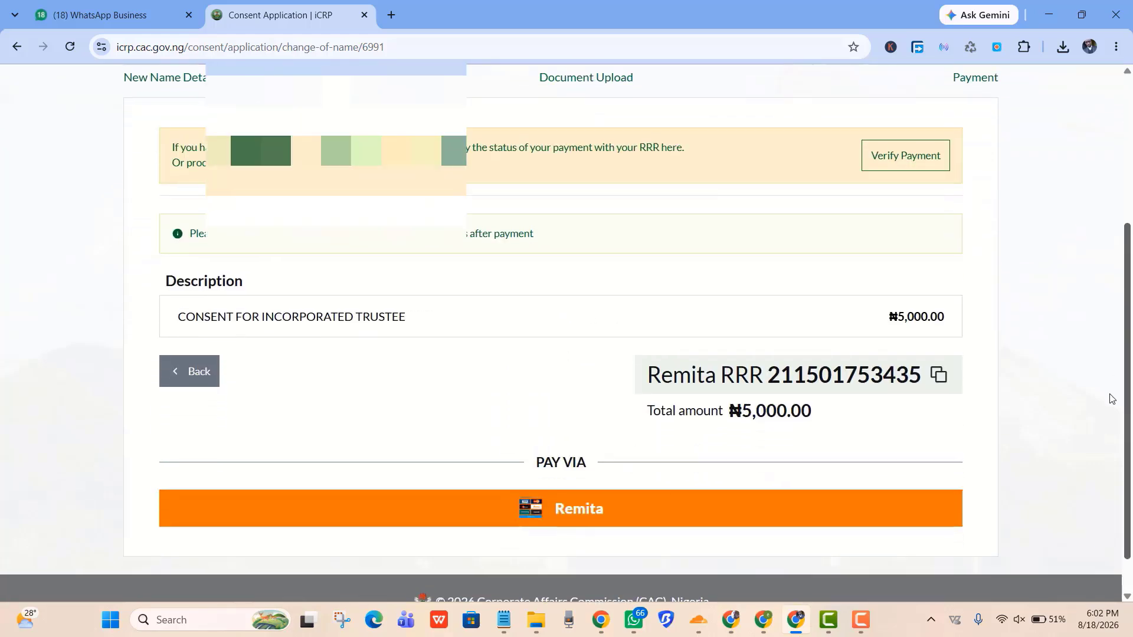
pyautogui.click(940, 374)
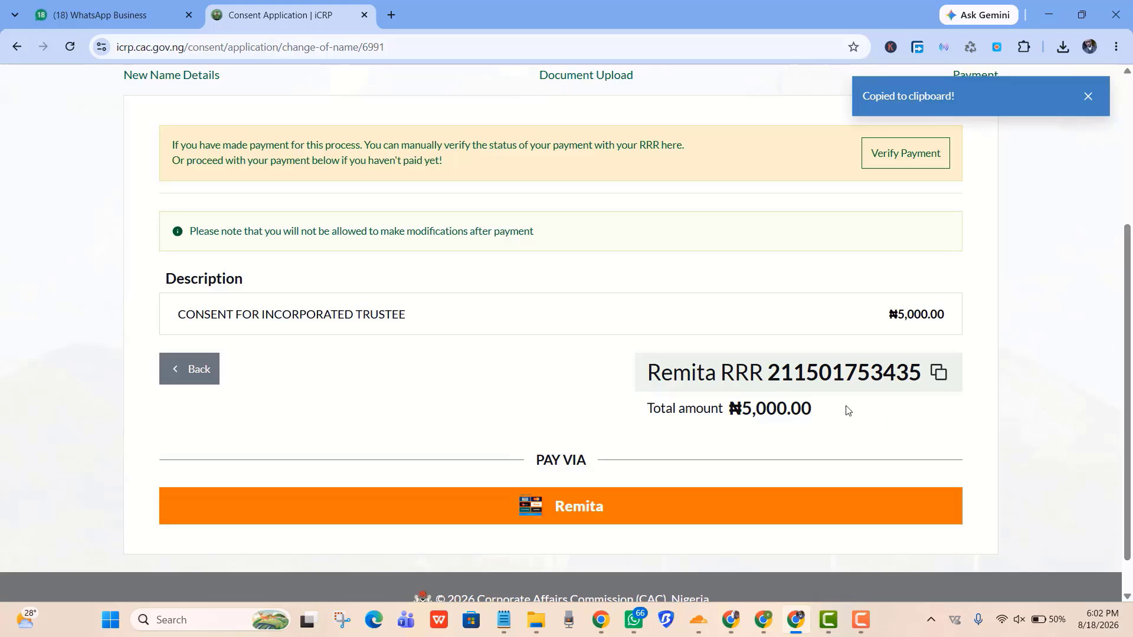
pyautogui.scroll(4, 162, 154)
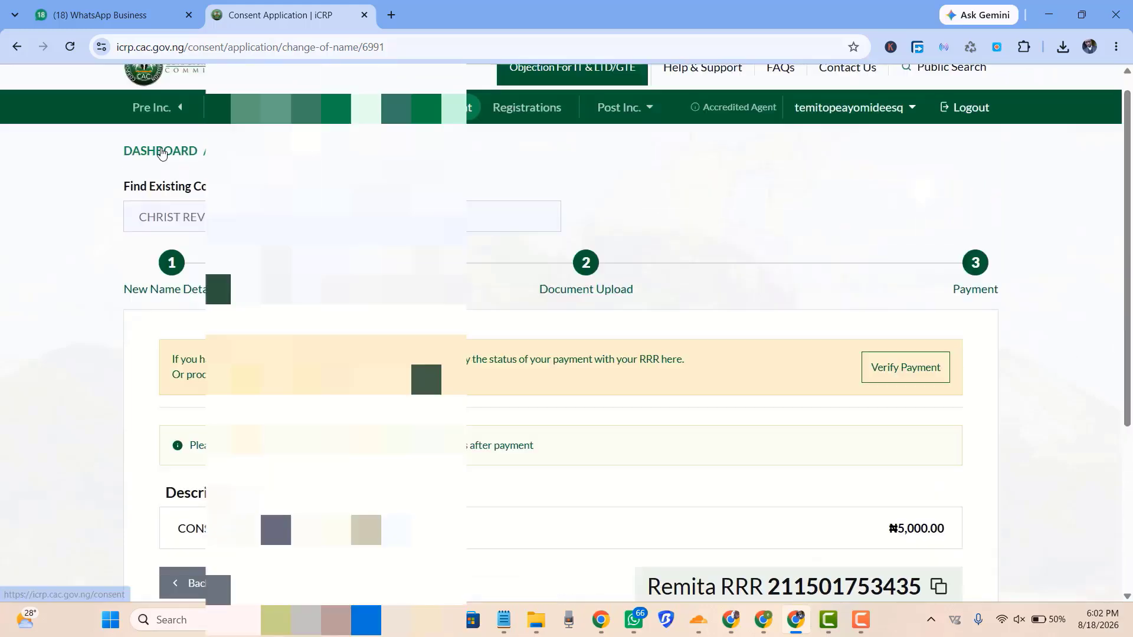
pyautogui.click(163, 153)
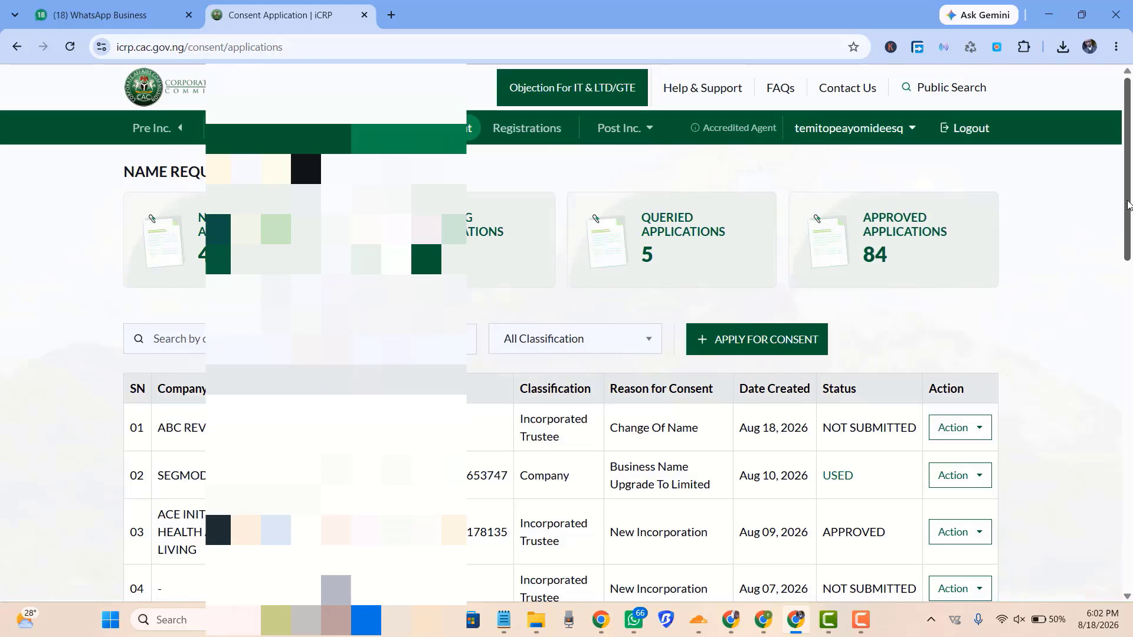
# - Examine the consent applications list, highlighting the Change Of Name reason of the newest entry and reviewing the statuses
pyautogui.moveTo(1127, 206); pyautogui.dragTo(877, 448)
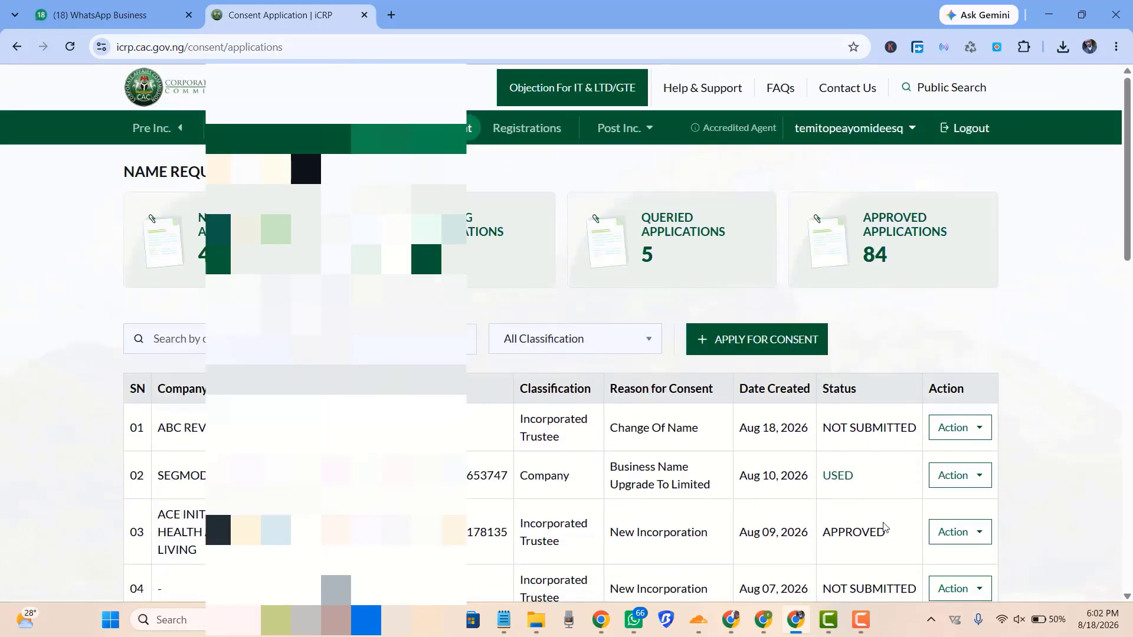
pyautogui.moveTo(1127, 198); pyautogui.dragTo(1132, 251)
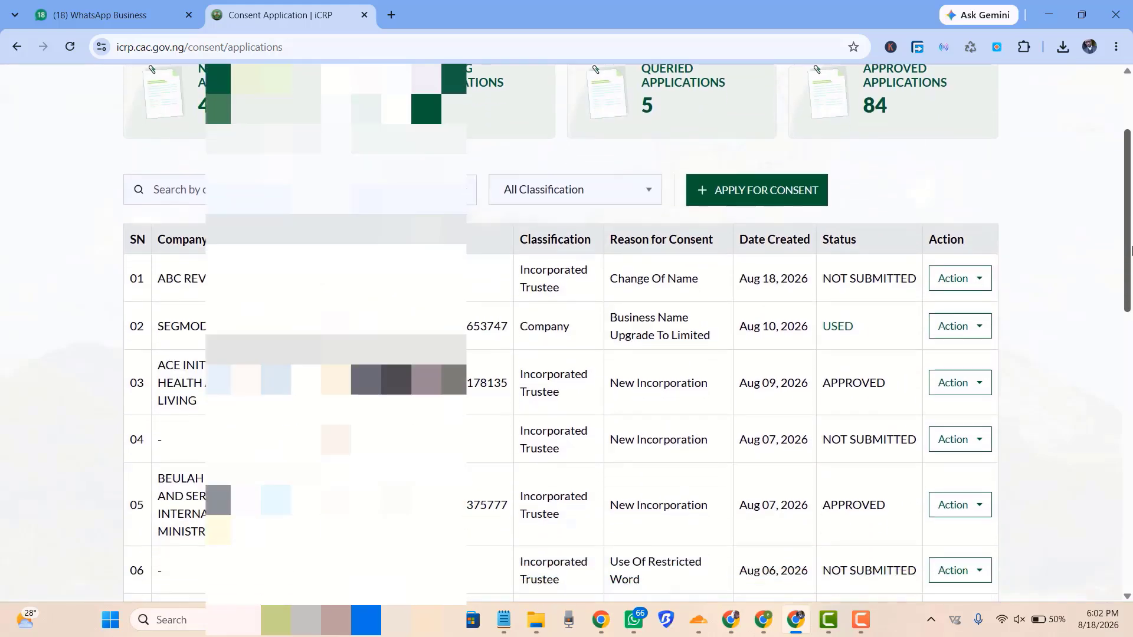
pyautogui.scroll(-1, 855, 325)
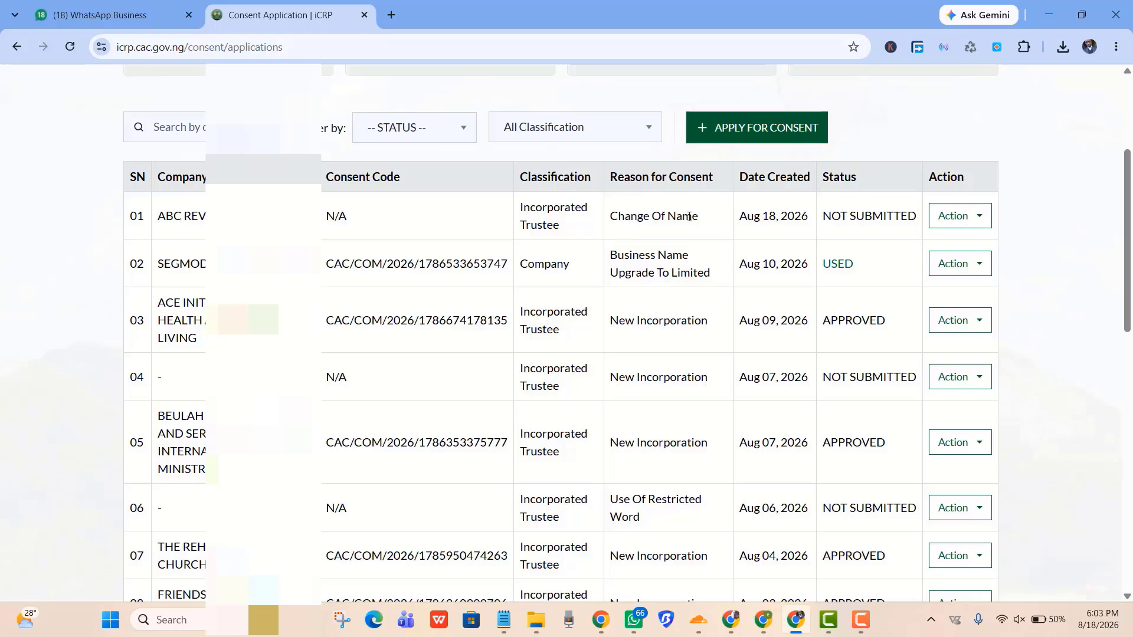
pyautogui.moveTo(609, 218); pyautogui.dragTo(702, 227)
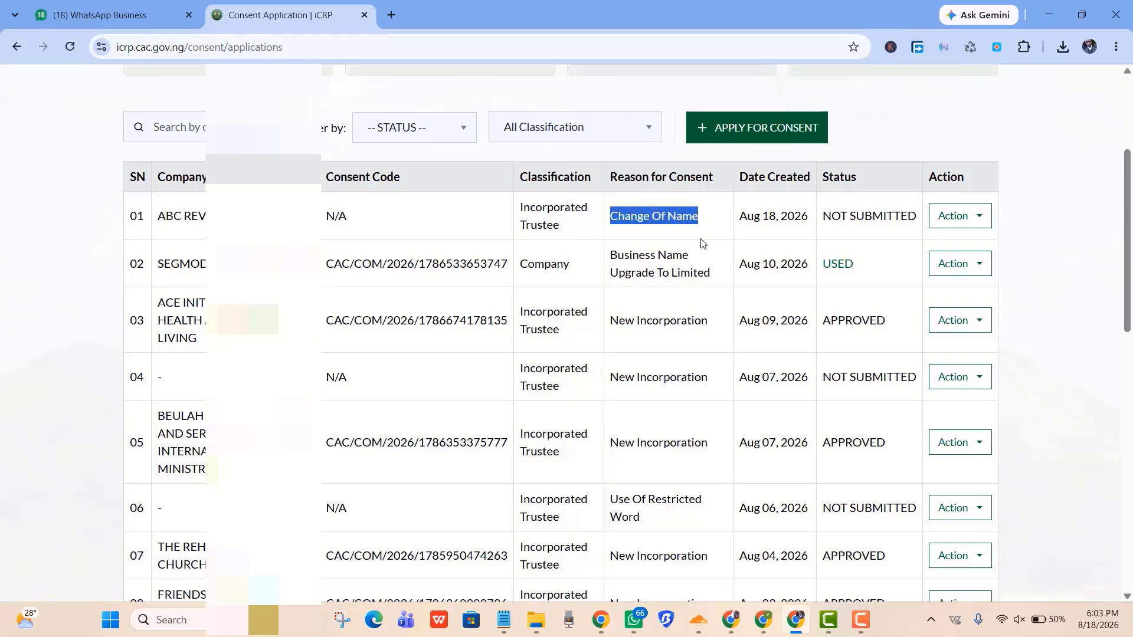
pyautogui.moveTo(1127, 251); pyautogui.dragTo(1127, 177)
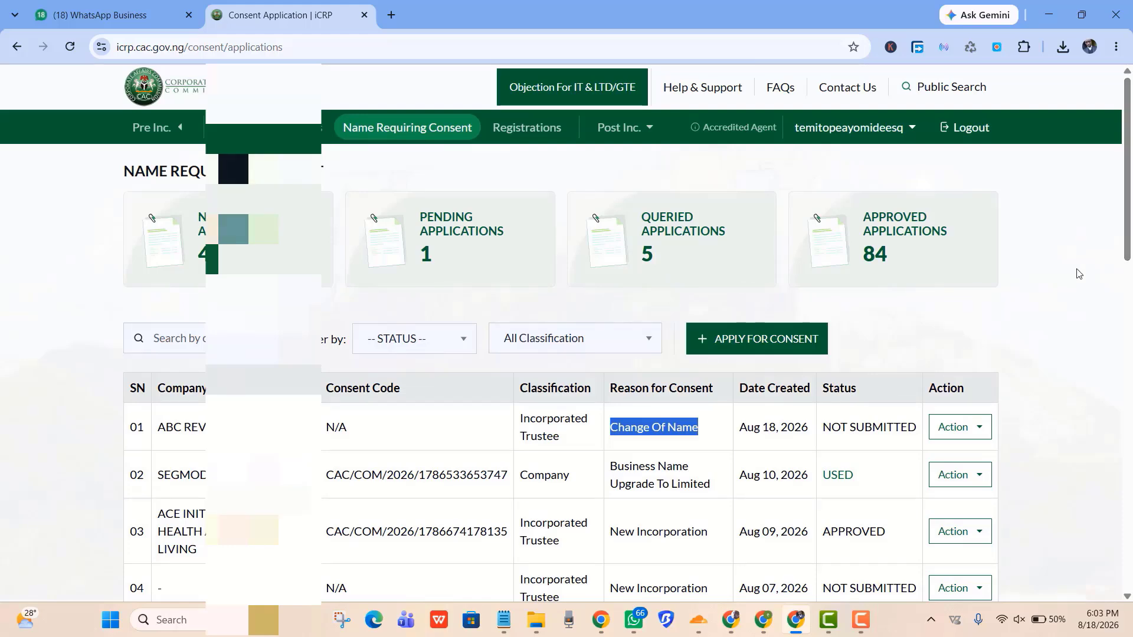
pyautogui.scroll(-3, 390, 265)
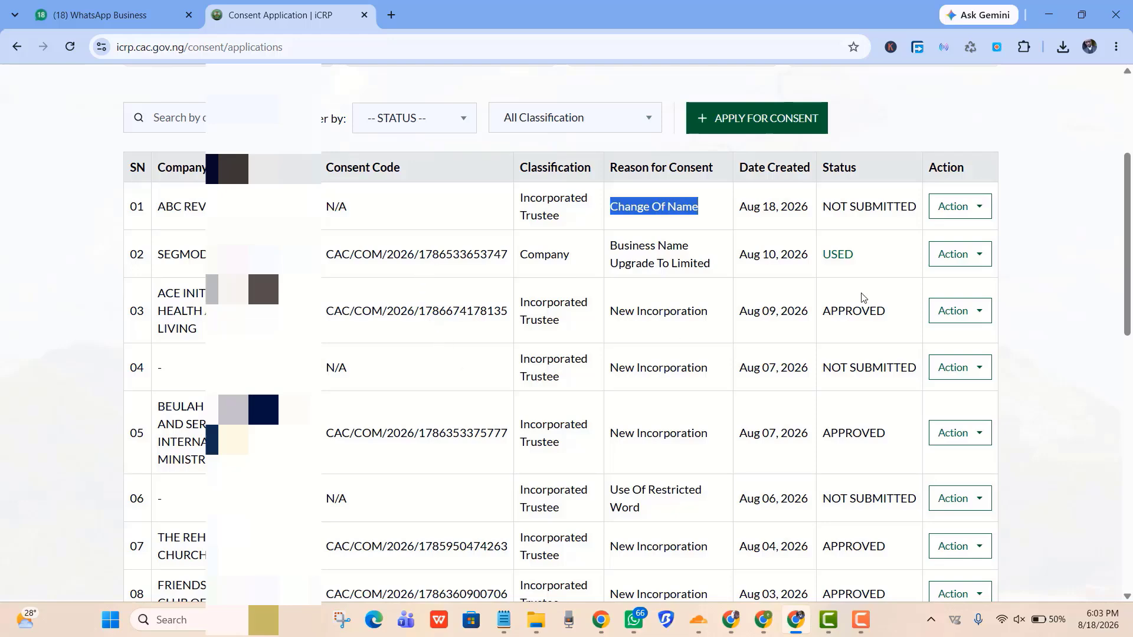
pyautogui.moveTo(1128, 192); pyautogui.dragTo(1131, 112)
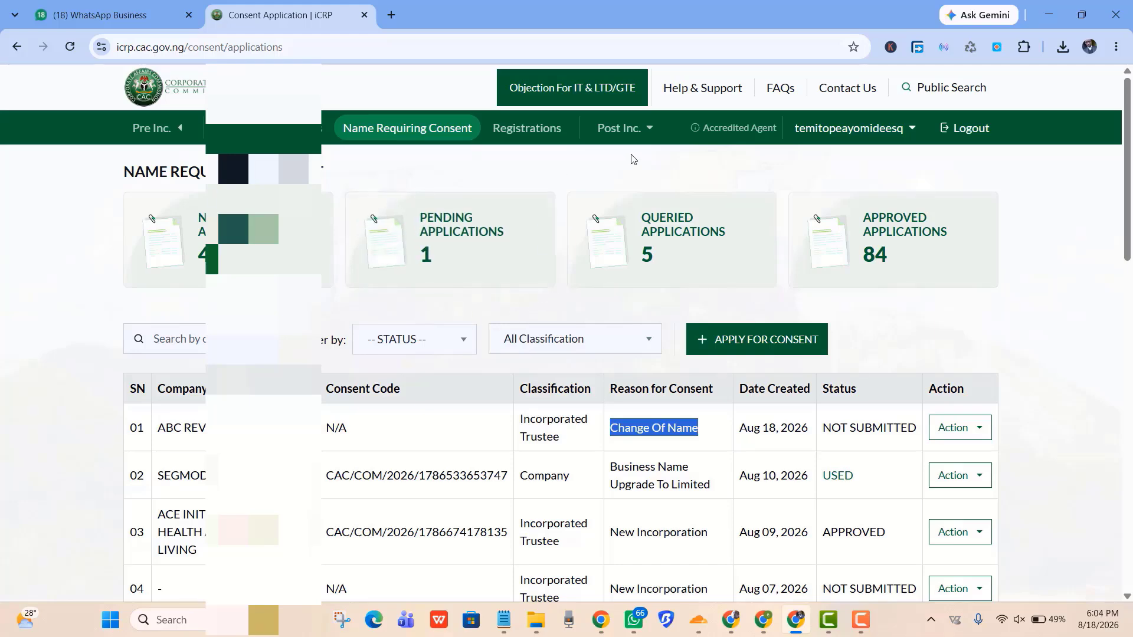
# - Open post-incorporation services for other entities and search for the existing ministry whose name begins with REV
pyautogui.click(651, 138)
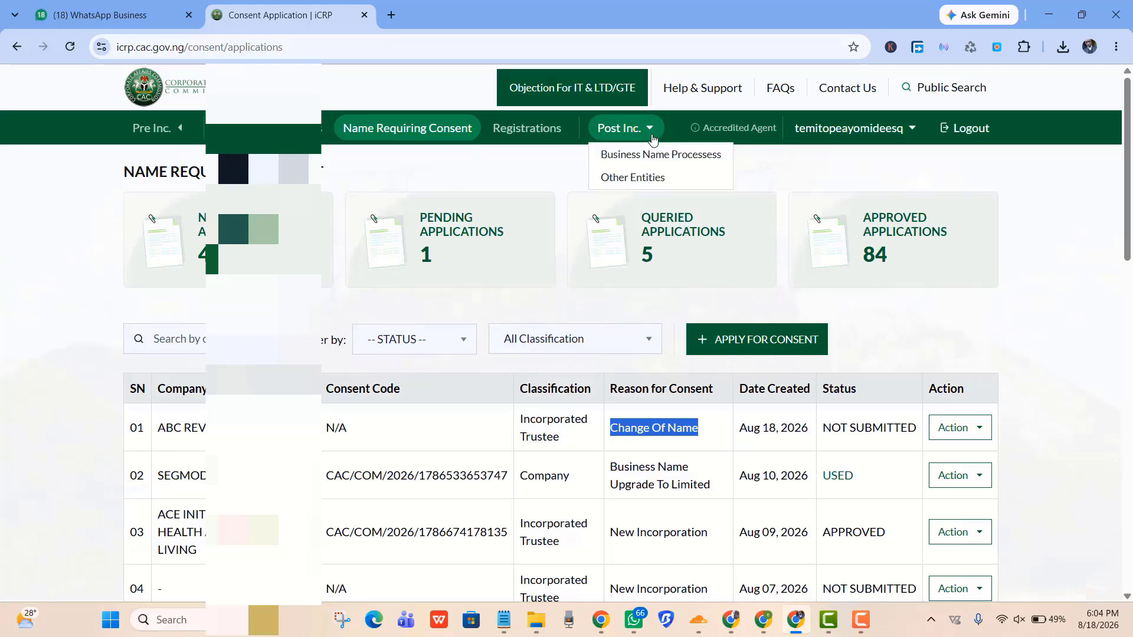
pyautogui.click(633, 178)
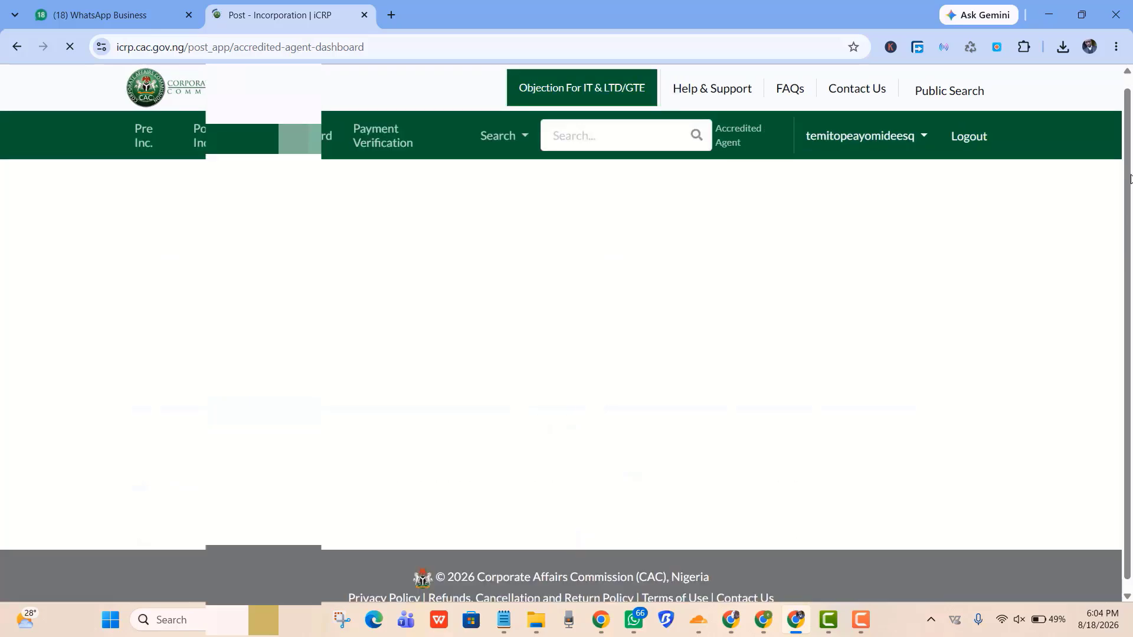
pyautogui.moveTo(1129, 194); pyautogui.dragTo(1129, 289)
pyautogui.click(596, 352)
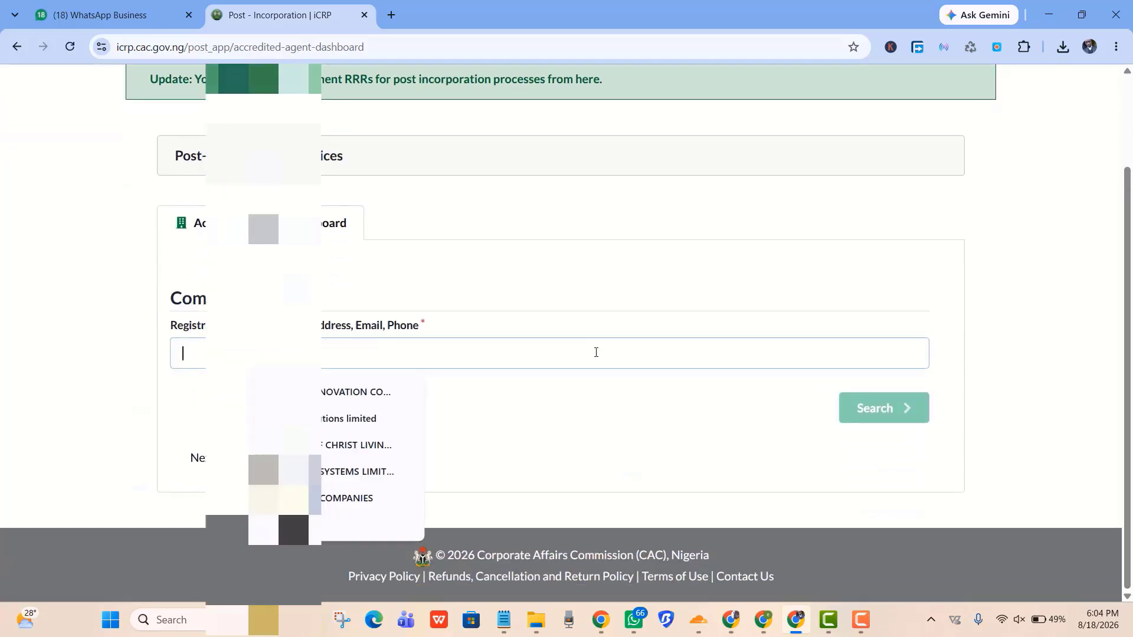
pyautogui.write('REV')
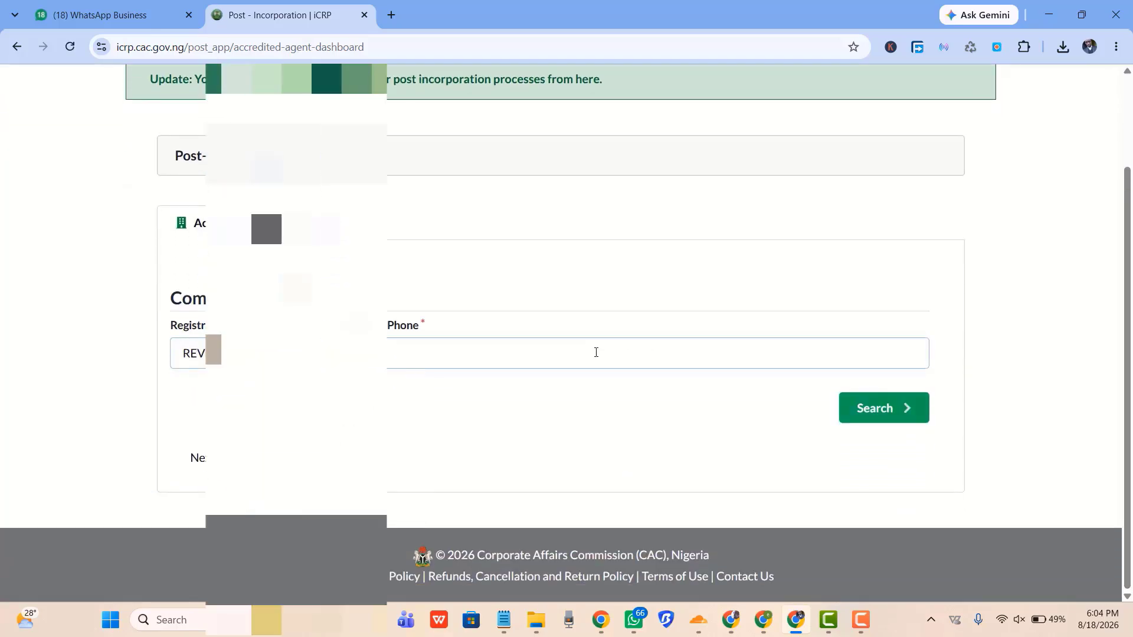
pyautogui.press('Down')
pyautogui.press('Return')
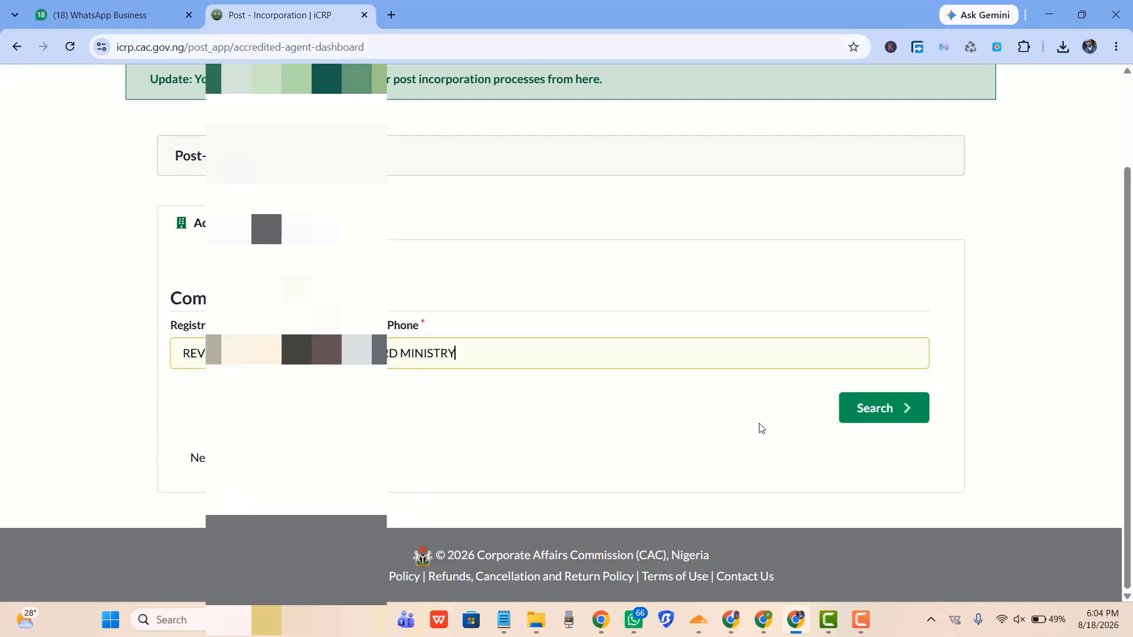
pyautogui.click(874, 407)
# - Proceed to the dashboard of the search result registered as an Incorporated Trustee
pyautogui.scroll(-5, 1127, 381)
pyautogui.moveTo(1127, 380); pyautogui.dragTo(1127, 387)
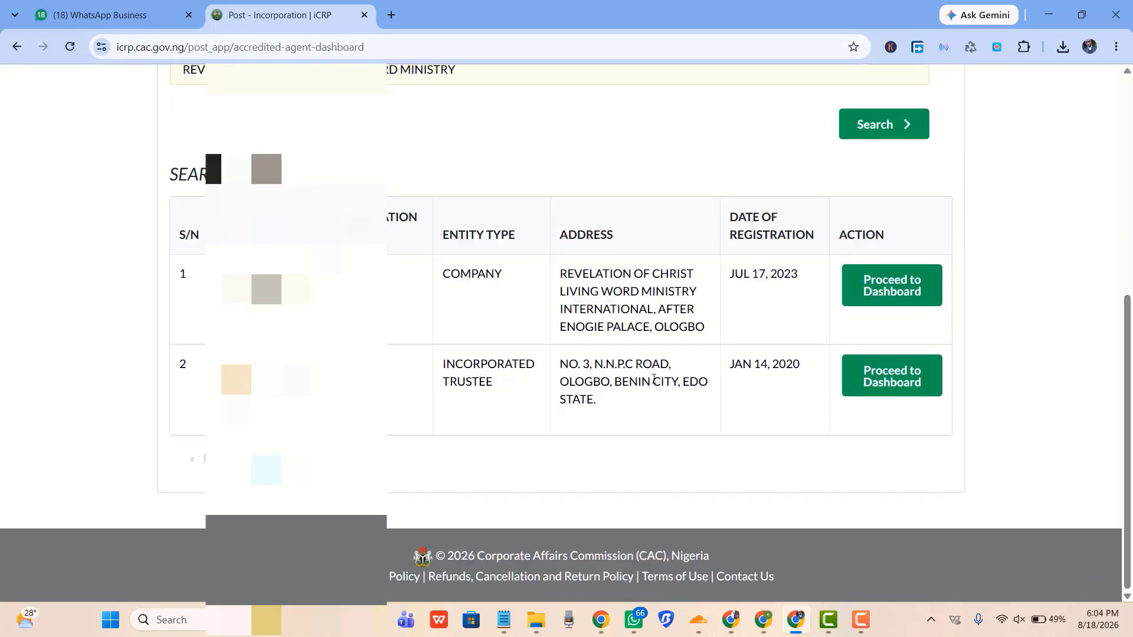
pyautogui.click(909, 389)
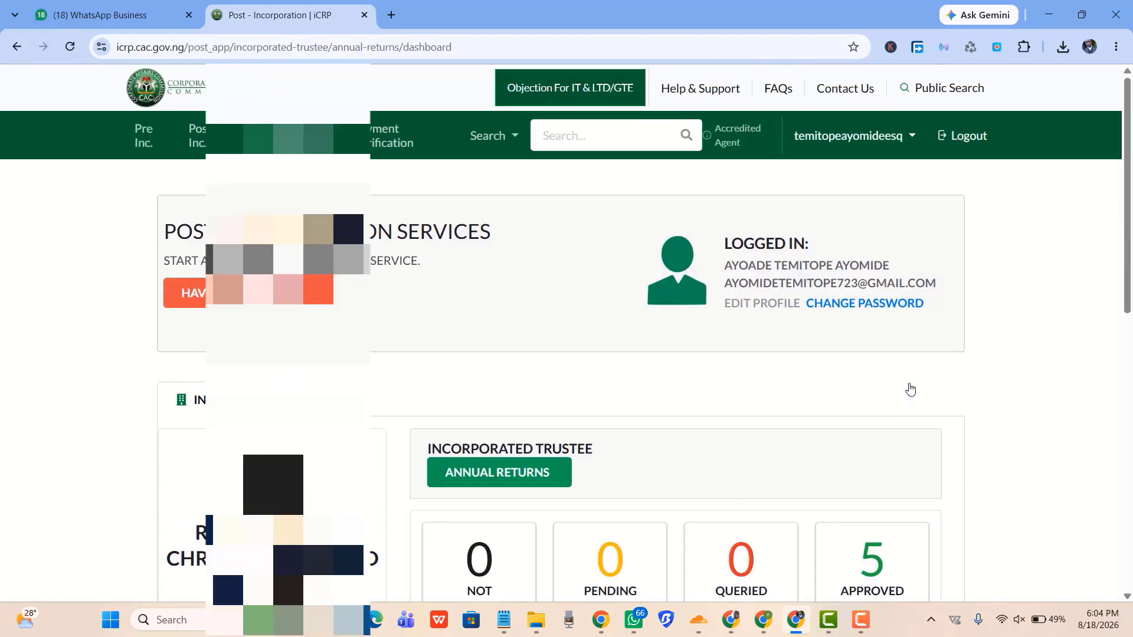
# - Choose the Change of Name service for the incorporated trustee and start its process from the requirements page
pyautogui.scroll(-2, 1130, 222)
pyautogui.moveTo(1130, 222); pyautogui.dragTo(1130, 382)
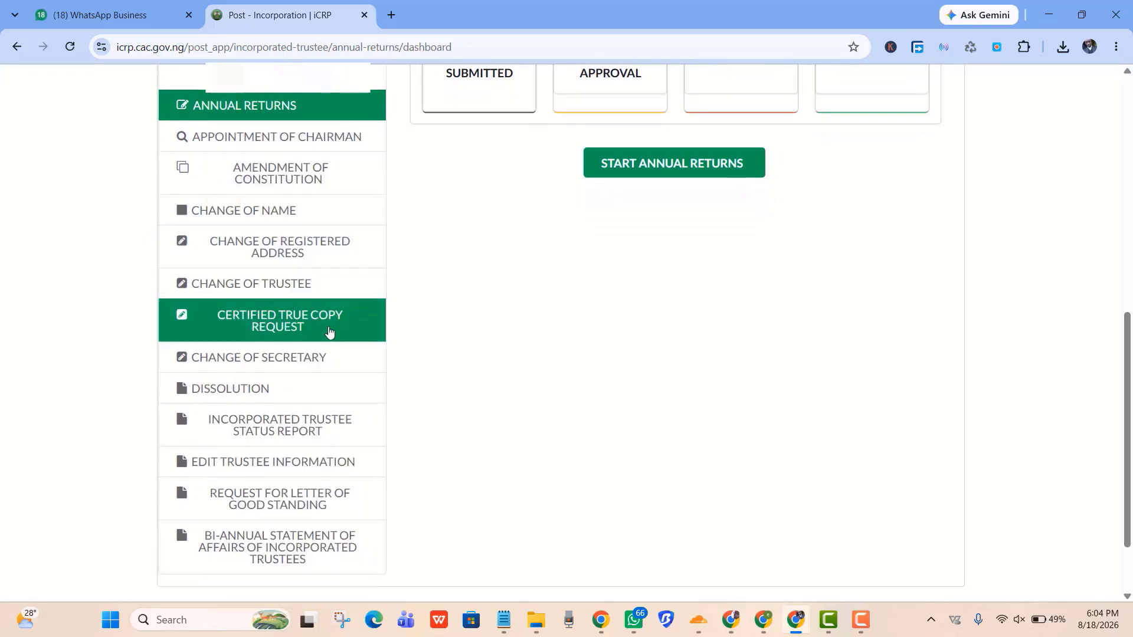
pyautogui.click(281, 212)
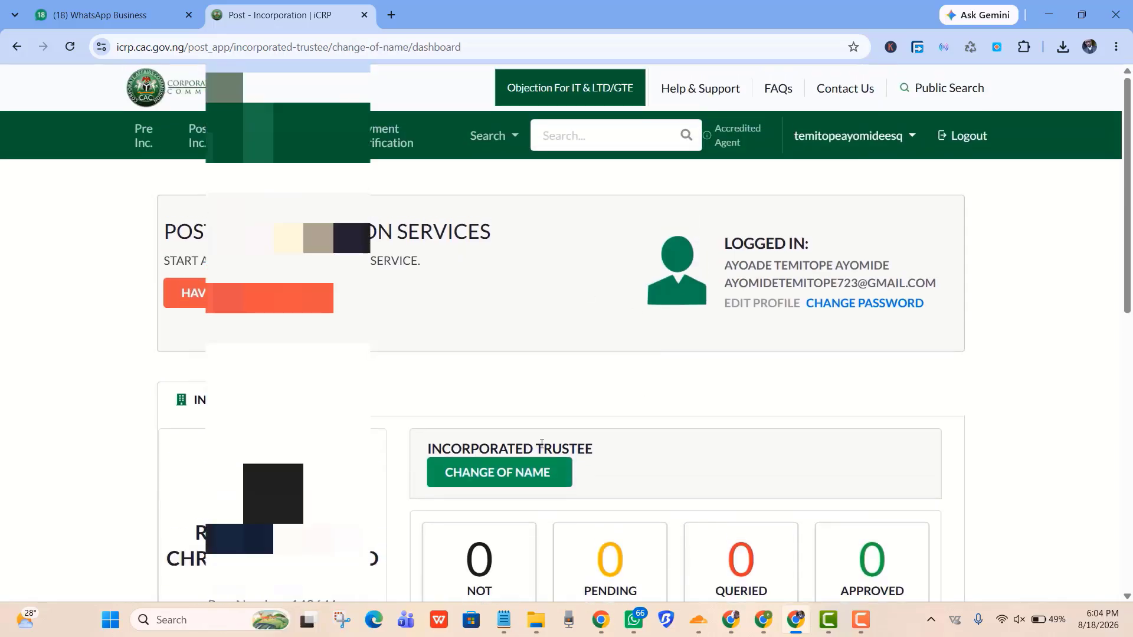
pyautogui.click(511, 472)
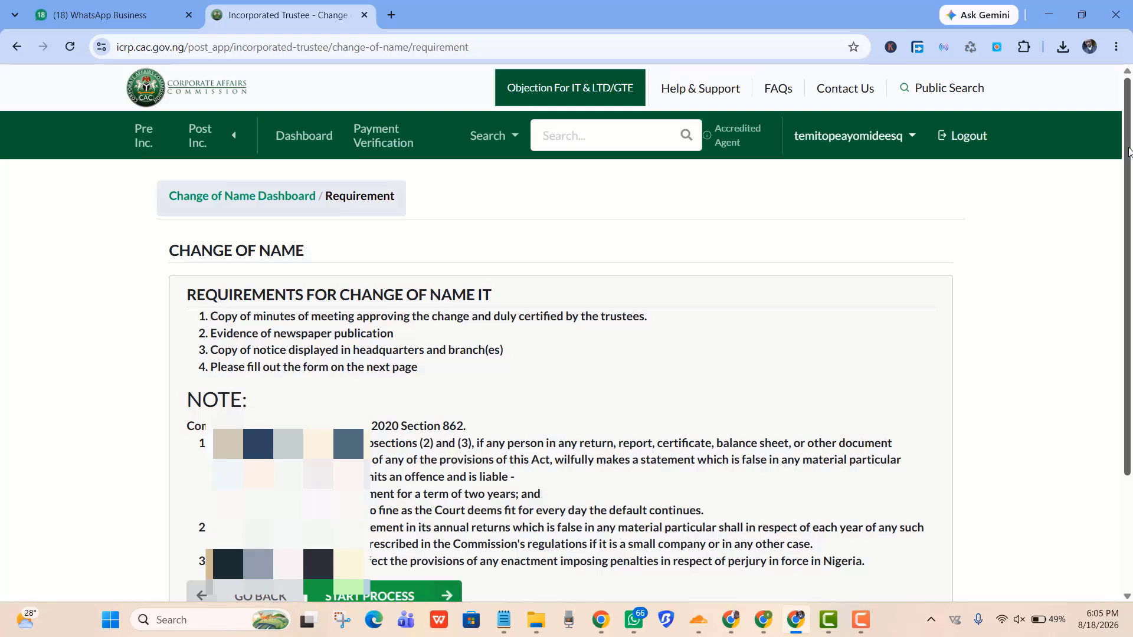
pyautogui.scroll(-3, 511, 477)
pyautogui.click(390, 444)
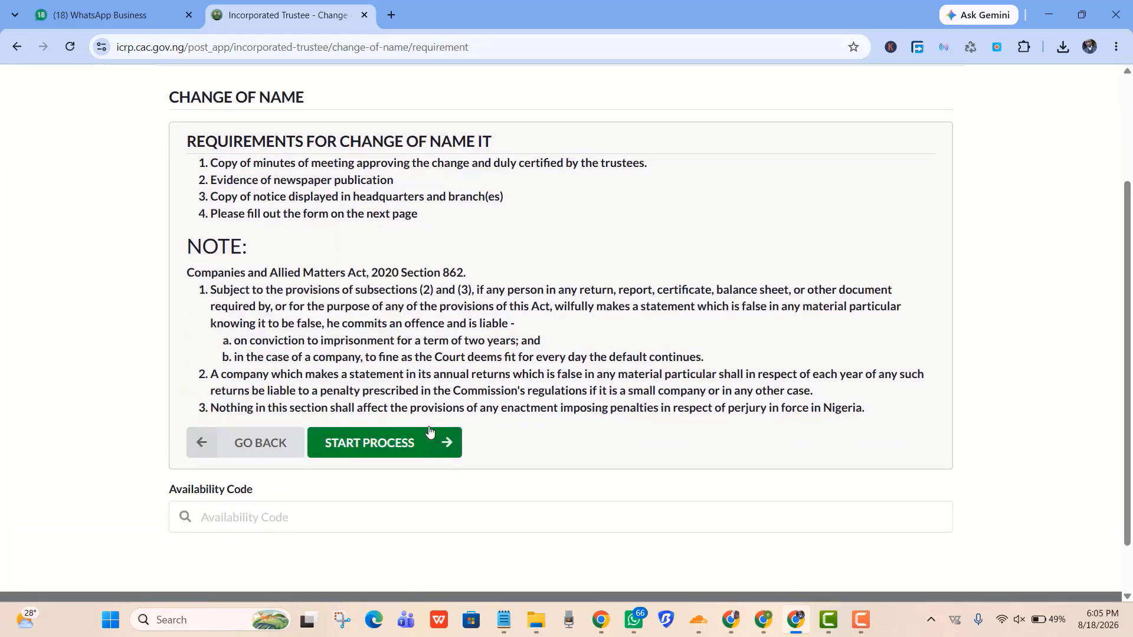
# - Copy the availability code from the Notepad note and paste it into the change of name page's Availability Code field
pyautogui.click(282, 523)
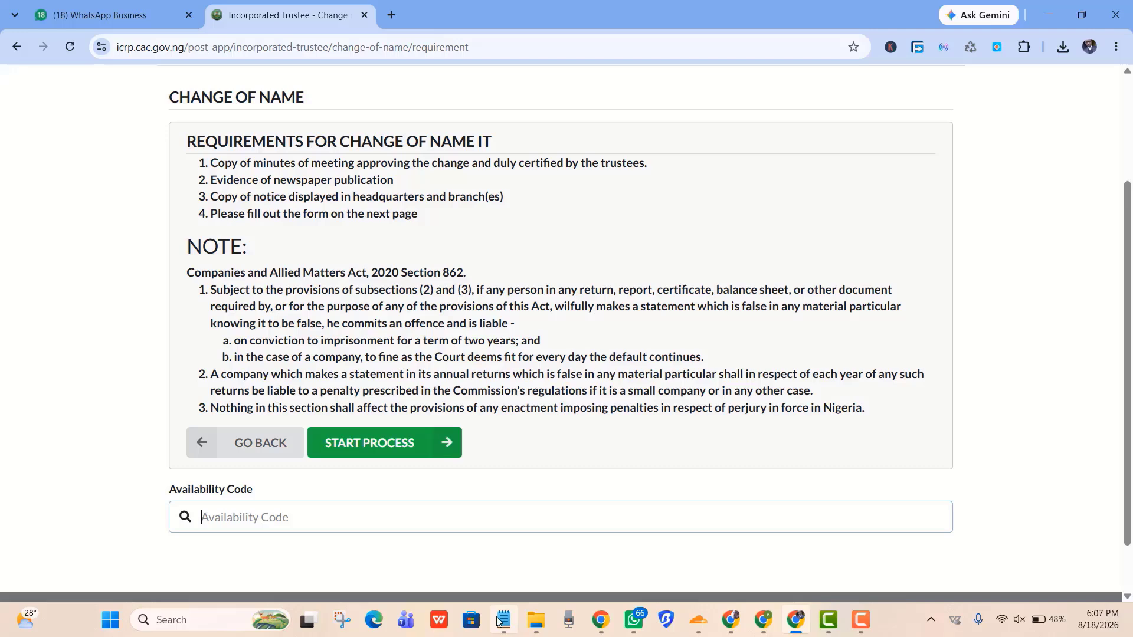
pyautogui.click(501, 620)
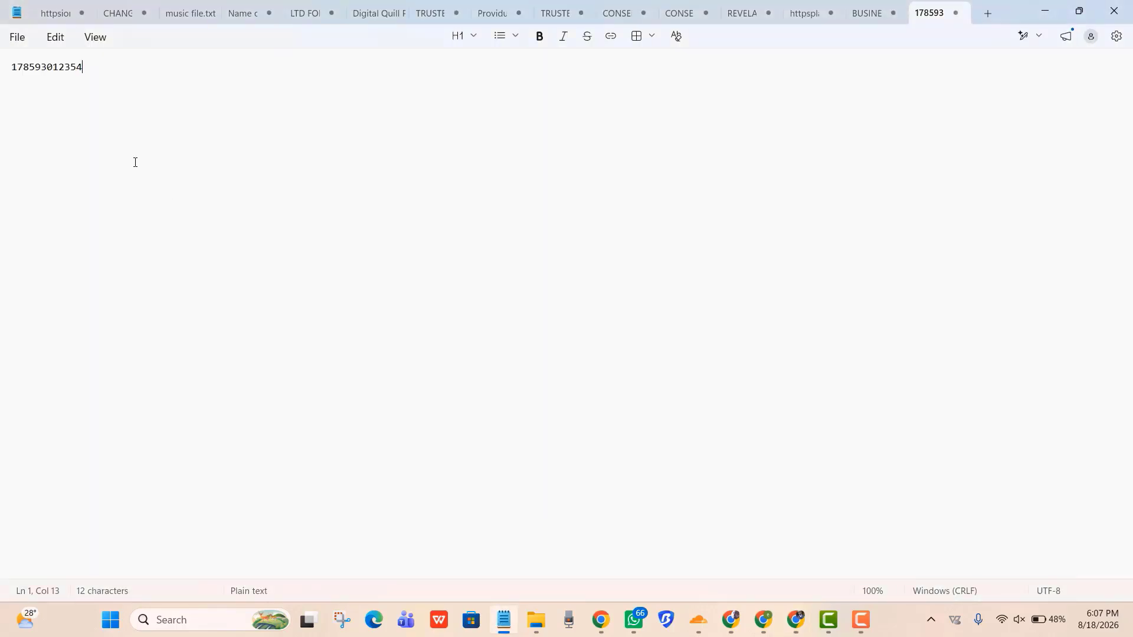
pyautogui.hotkey('ctrl', 'a')
pyautogui.hotkey('ctrl', 'c')
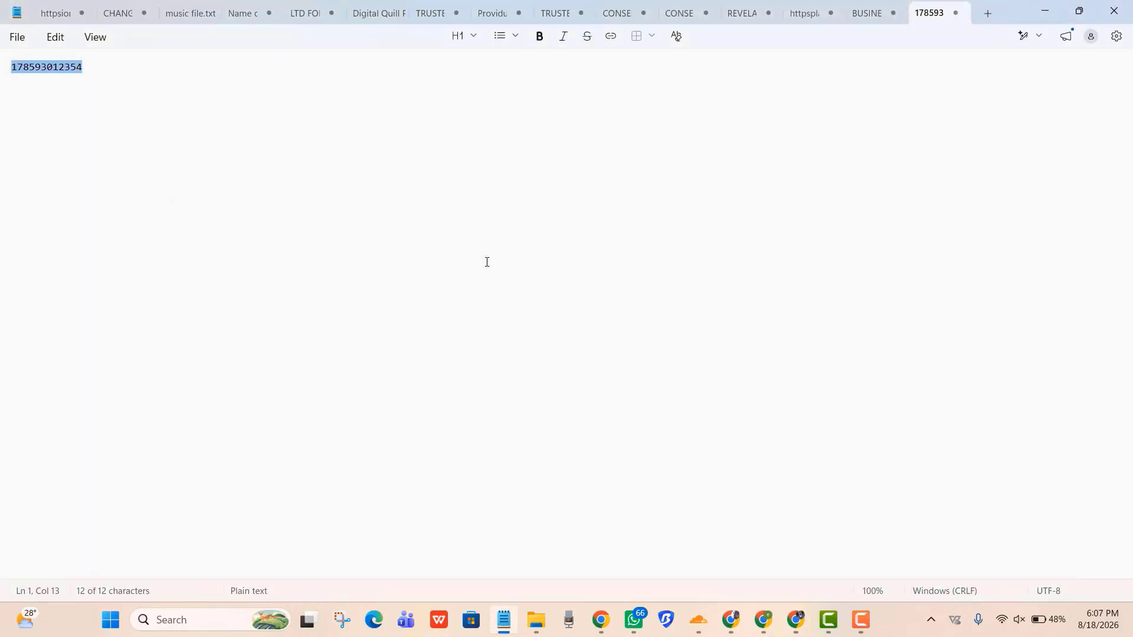
pyautogui.click(796, 632)
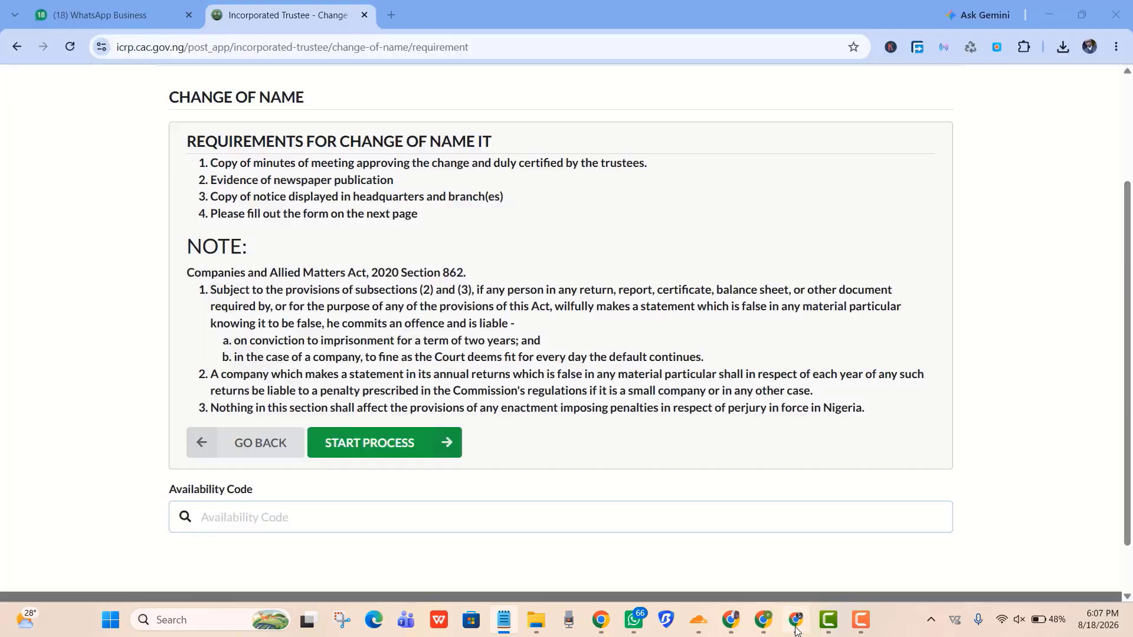
pyautogui.click(435, 519)
pyautogui.hotkey('ctrl', 'v')
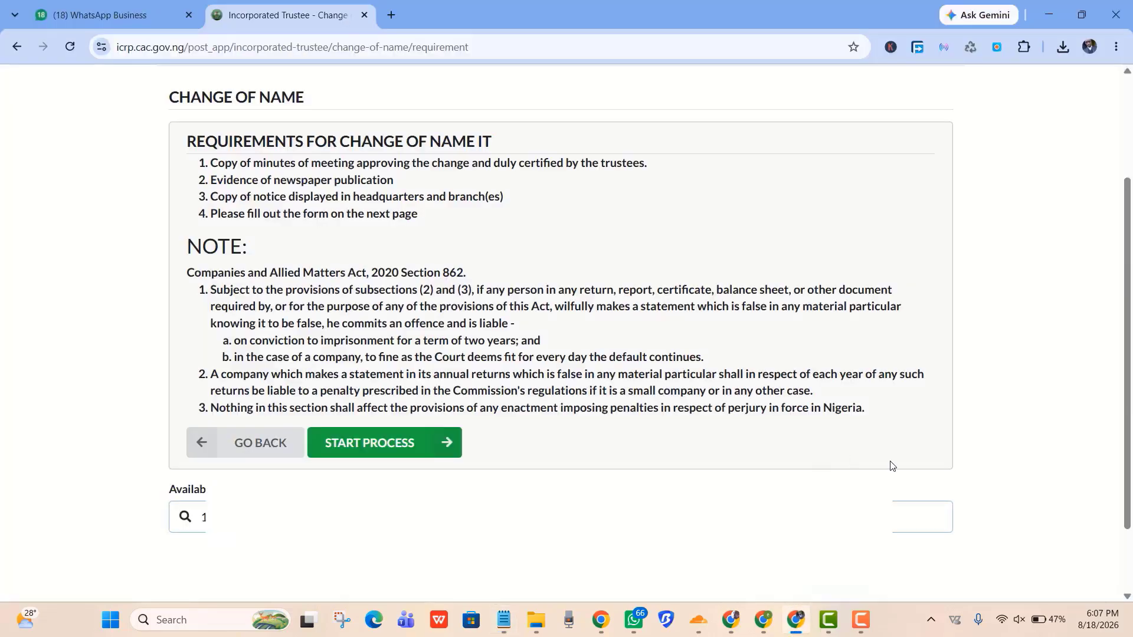
# - Start the change of name application for the record matching the availability code
pyautogui.moveTo(1128, 309); pyautogui.dragTo(1128, 403)
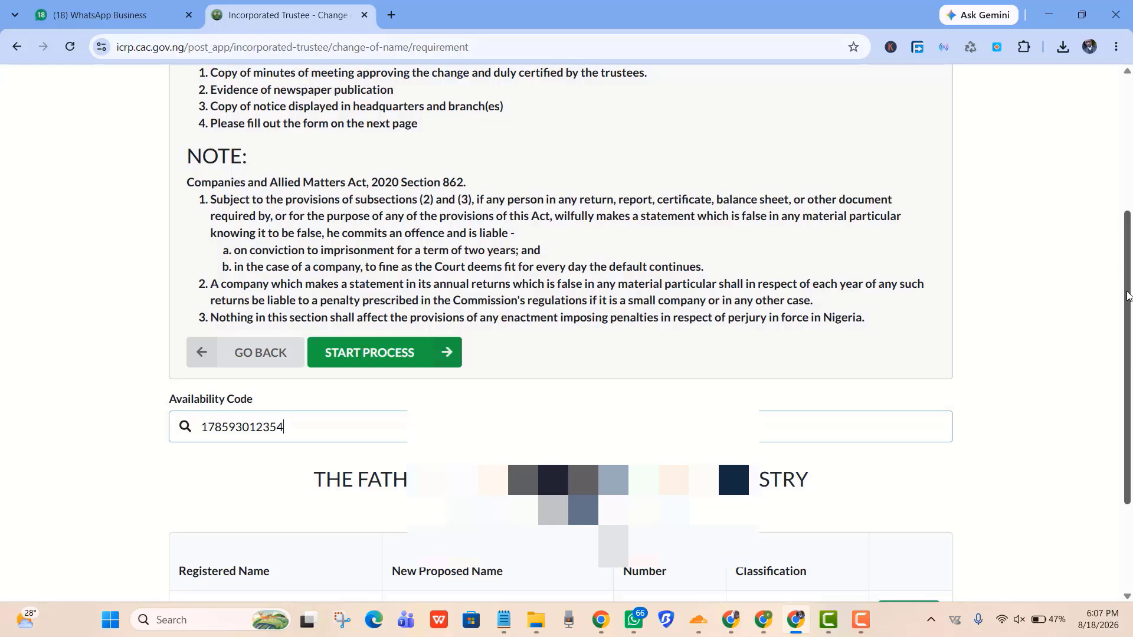
pyautogui.moveTo(1128, 296); pyautogui.dragTo(1127, 401)
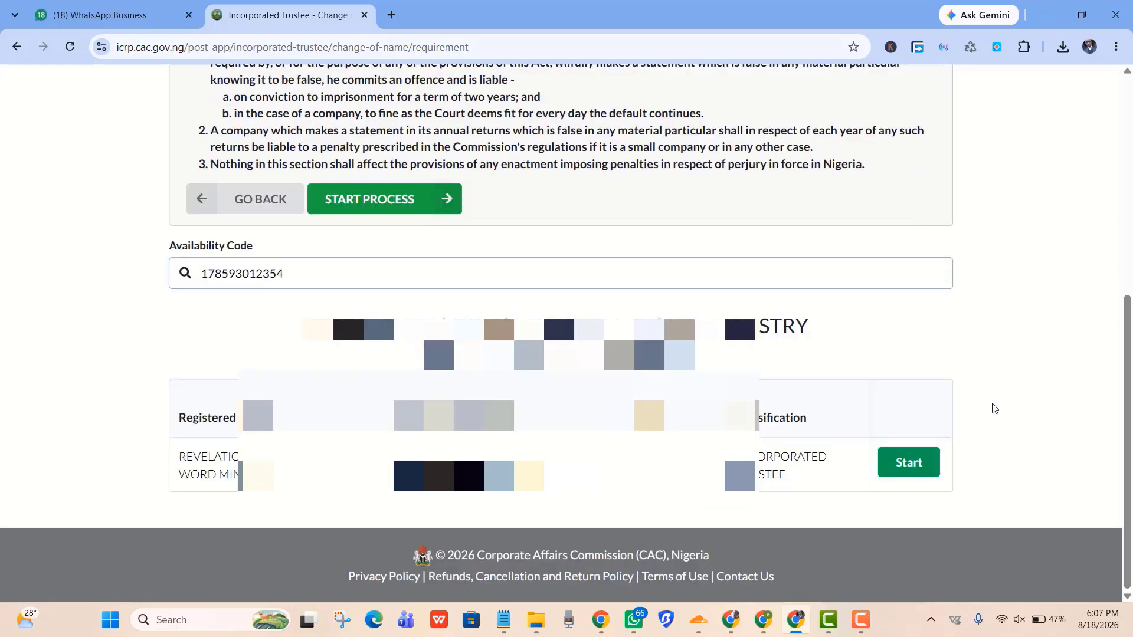
pyautogui.click(909, 463)
# - Review the change of name form, covering the incorporated trustee information, publication details, date of change and authentication fields
pyautogui.scroll(-3, 1062, 381)
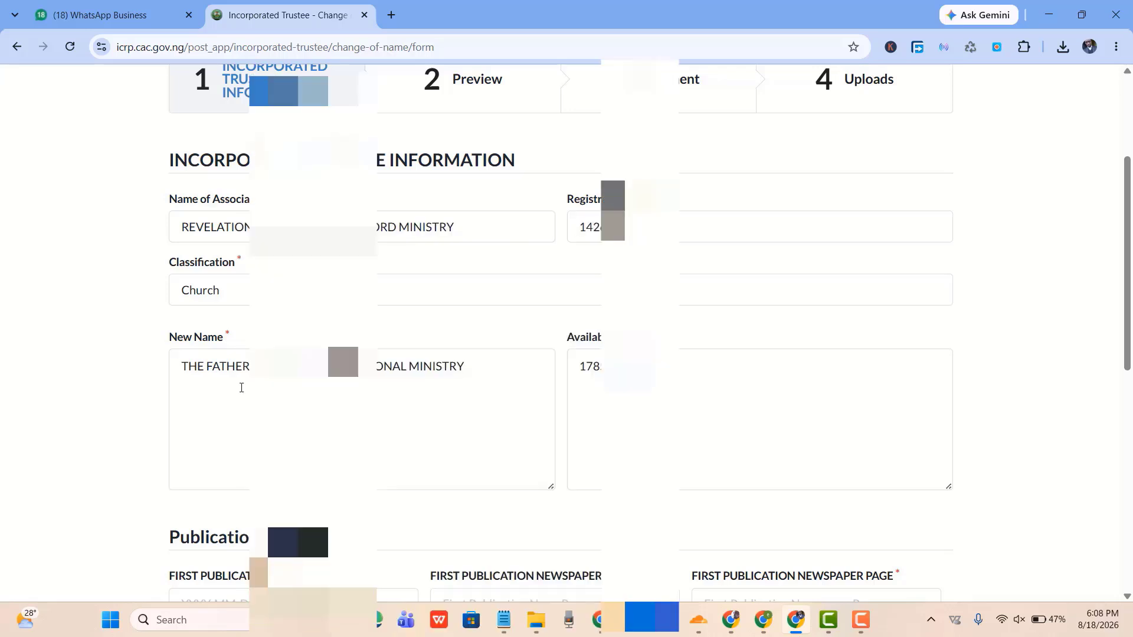
pyautogui.scroll(-5, 566, 331)
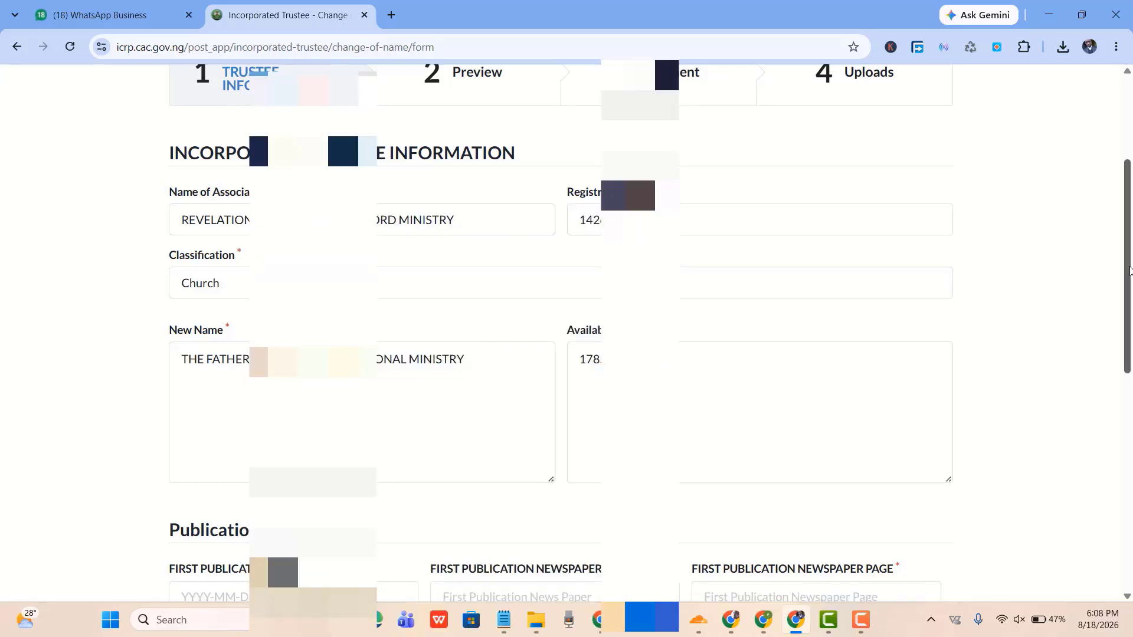
pyautogui.scroll(-1, 1131, 379)
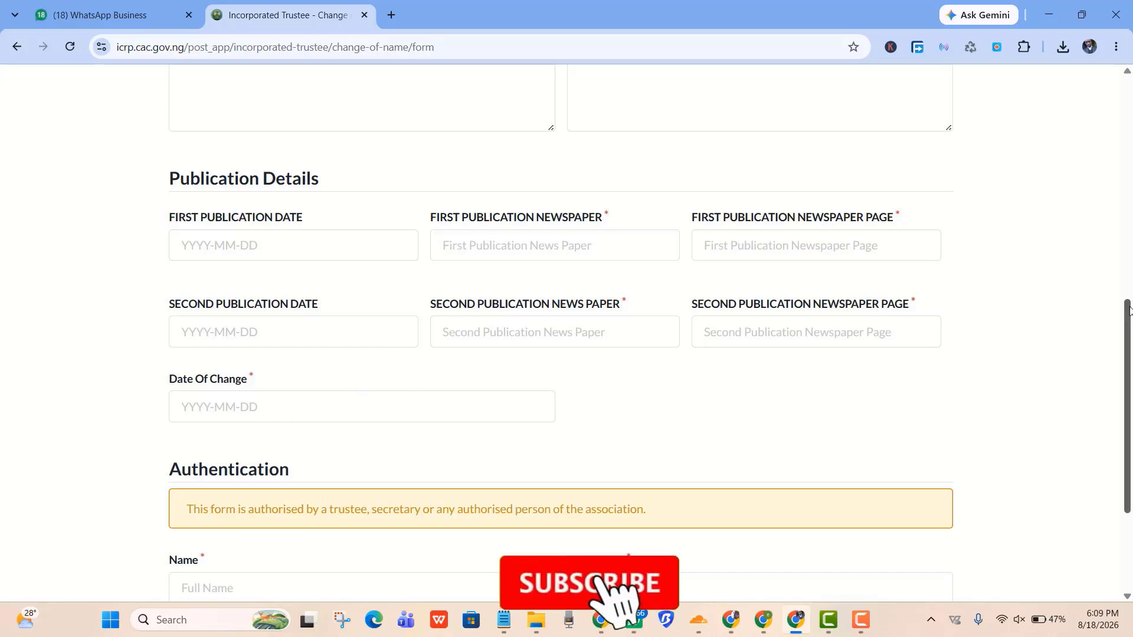
pyautogui.moveTo(1130, 329); pyautogui.dragTo(1131, 405)
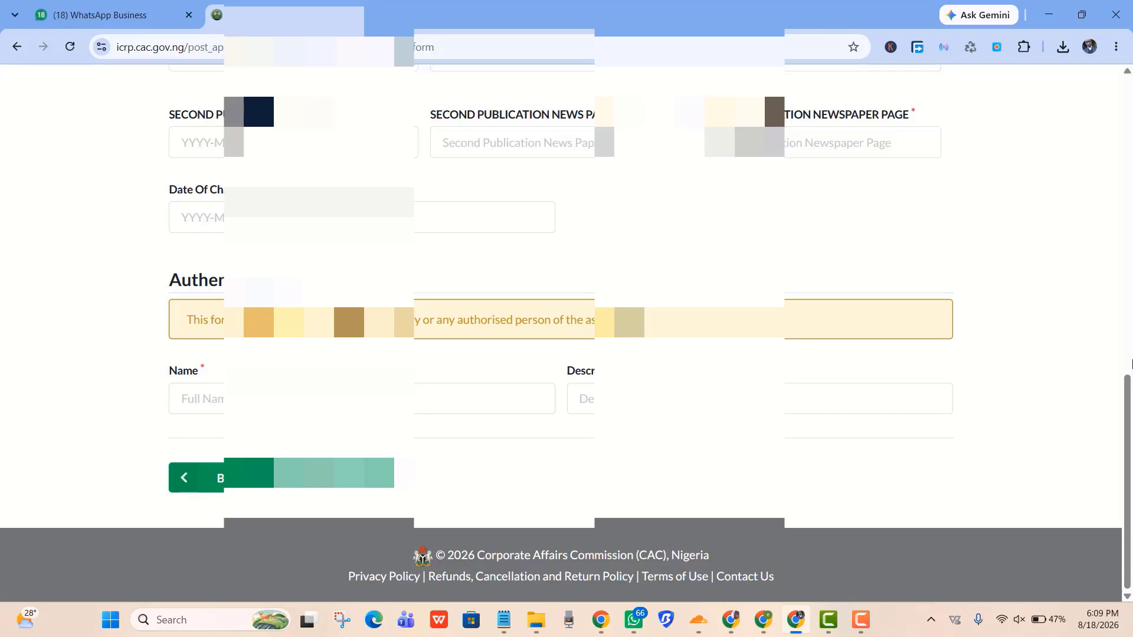
pyautogui.moveTo(1129, 383); pyautogui.dragTo(1129, 125)
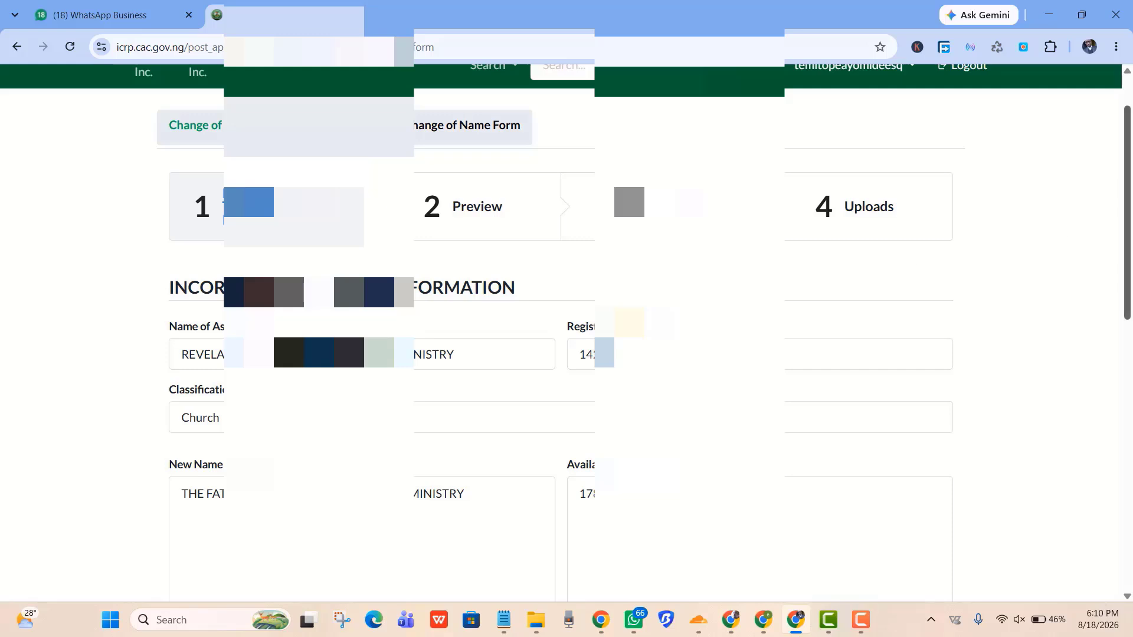
pyautogui.scroll(1, 567, 295)
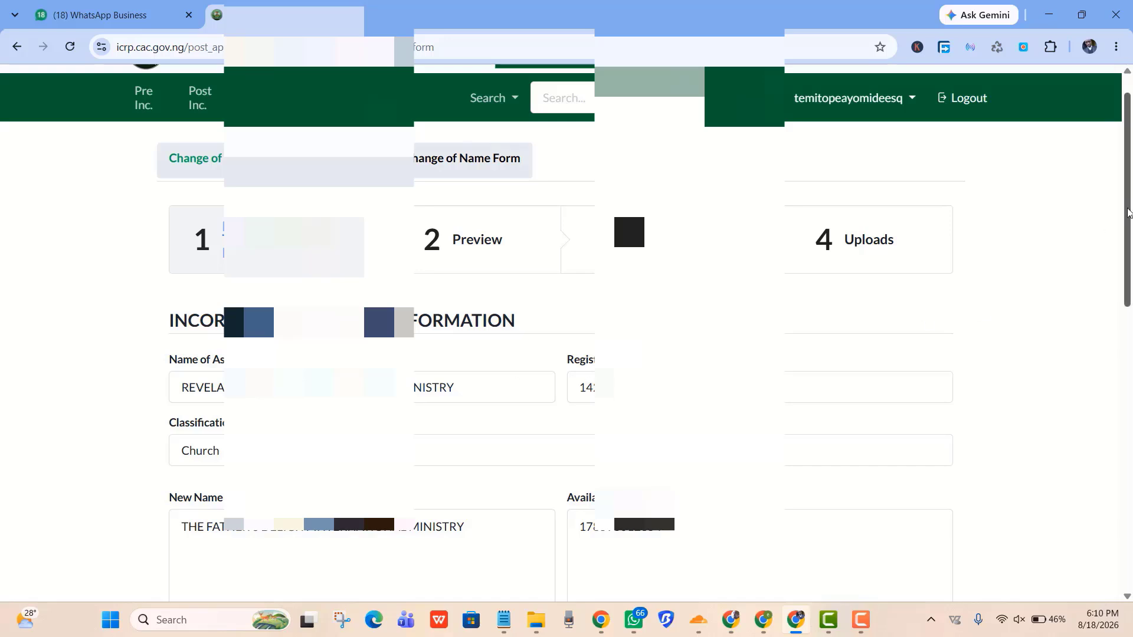
pyautogui.moveTo(1128, 212)
pyautogui.mouseDown()
pyautogui.moveTo(1130, 248)
pyautogui.moveTo(1129, 194)
pyautogui.mouseUp()
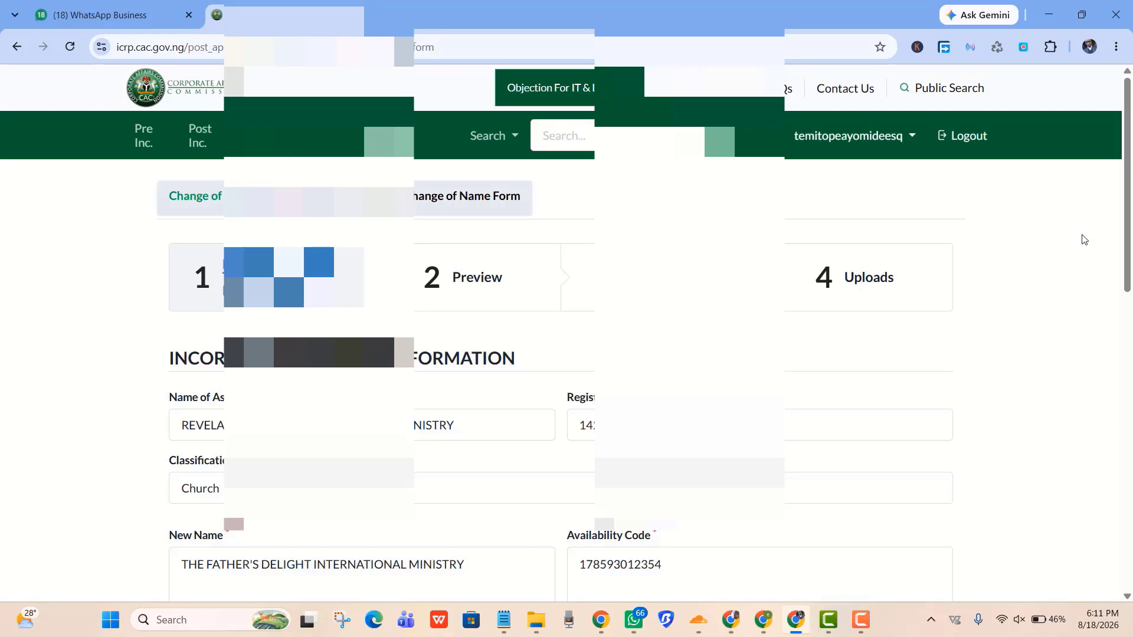
# - Leave the form, return to the names requiring consent and begin a new consent application
pyautogui.click(198, 145)
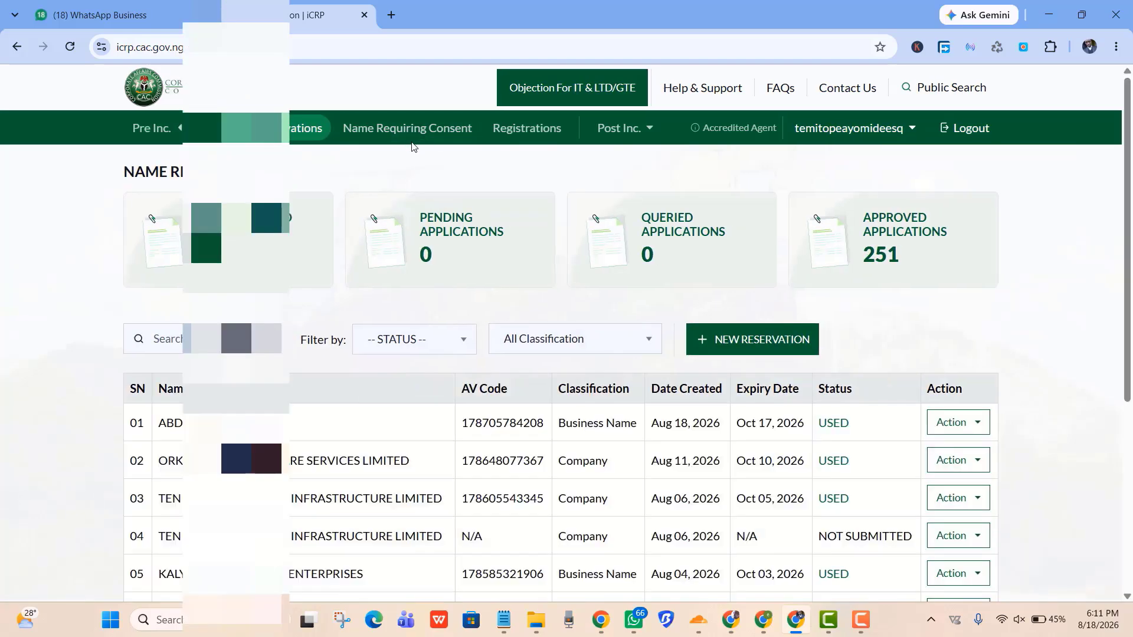
pyautogui.click(455, 146)
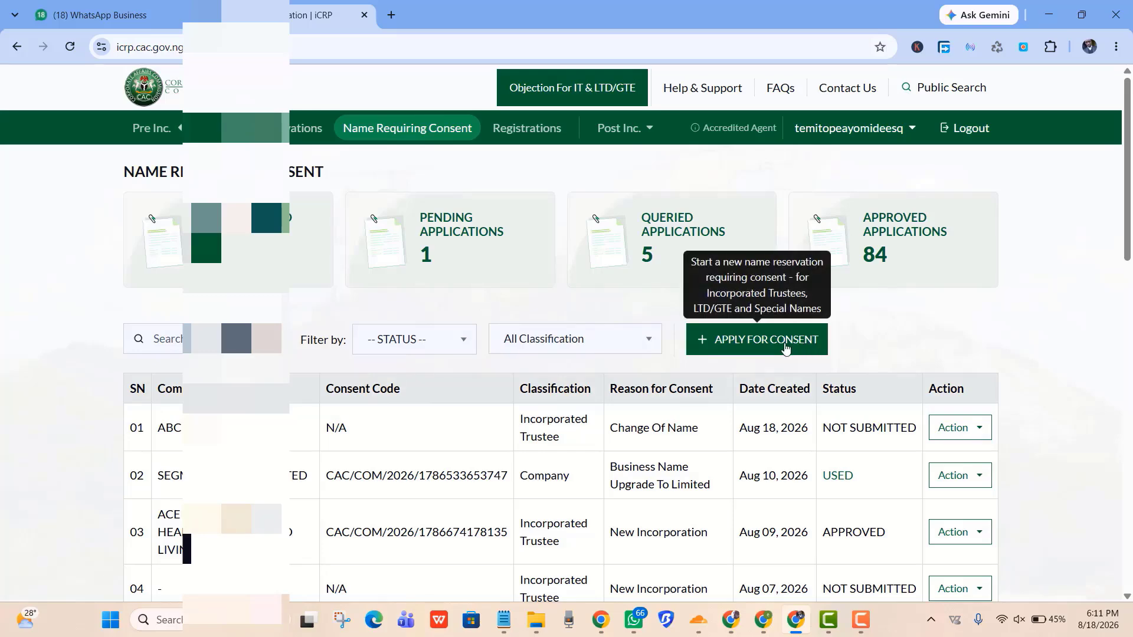
pyautogui.click(786, 349)
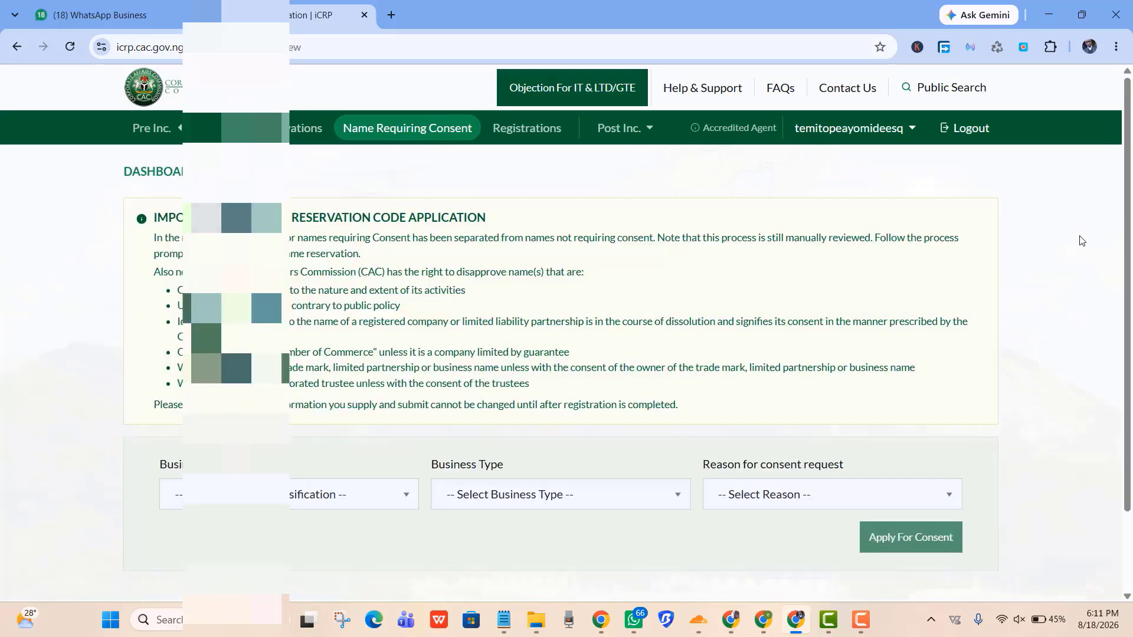
pyautogui.rightClick(1126, 342)
# - Apply for consent with classification Company, business type Private Company Limited By Shares and reason Change Of Name Of Entity
pyautogui.click(305, 499)
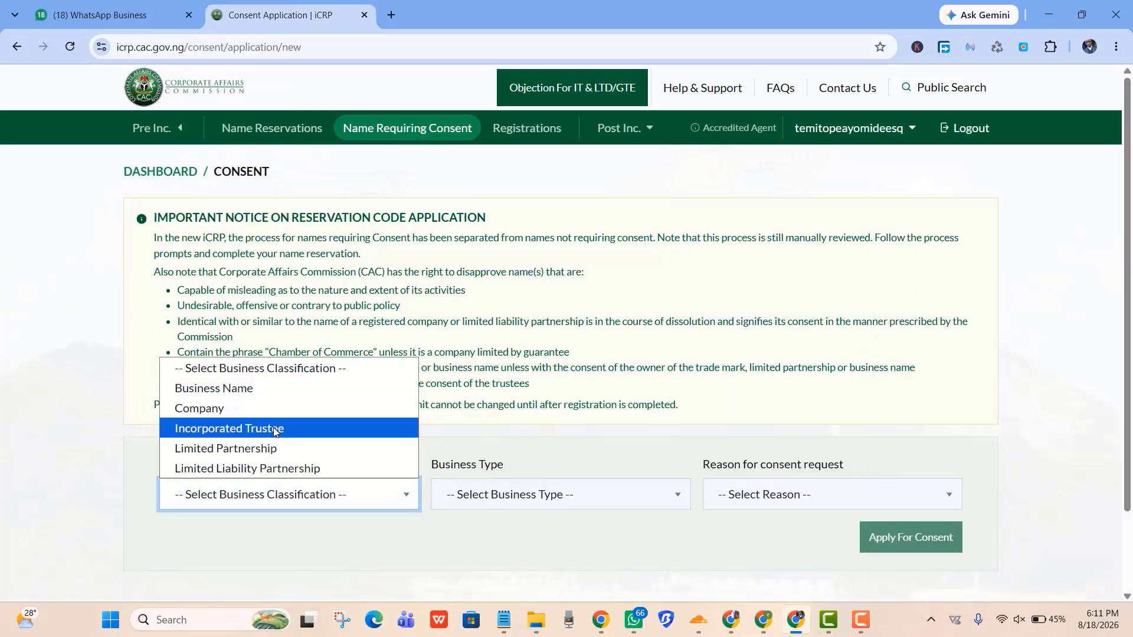
pyautogui.click(220, 409)
pyautogui.click(511, 508)
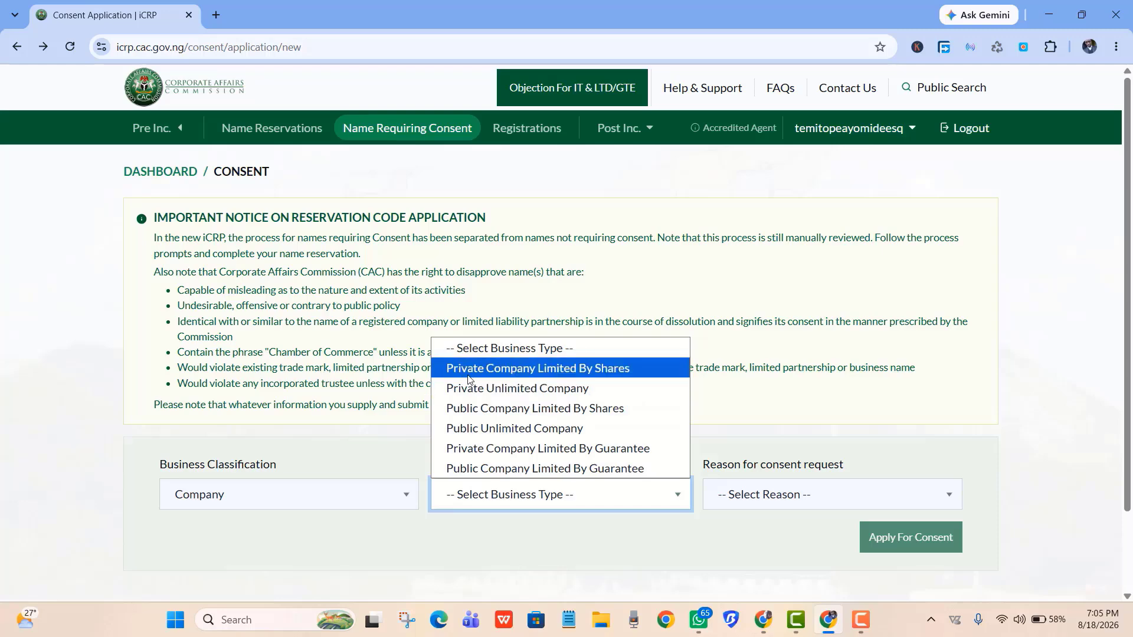
pyautogui.click(611, 378)
pyautogui.click(756, 499)
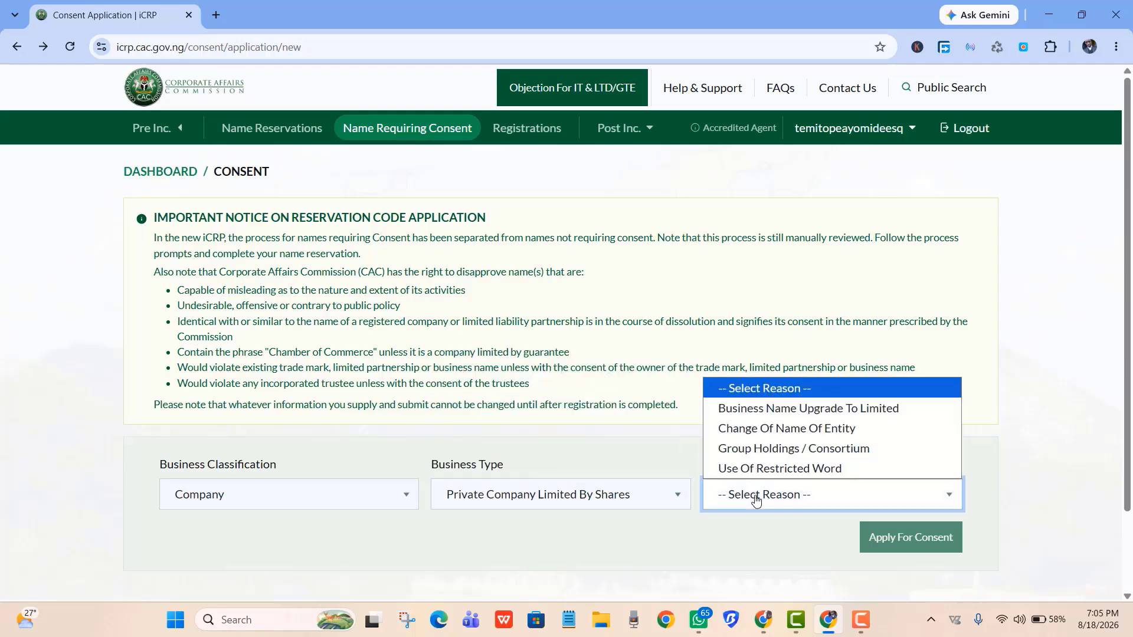
pyautogui.click(779, 431)
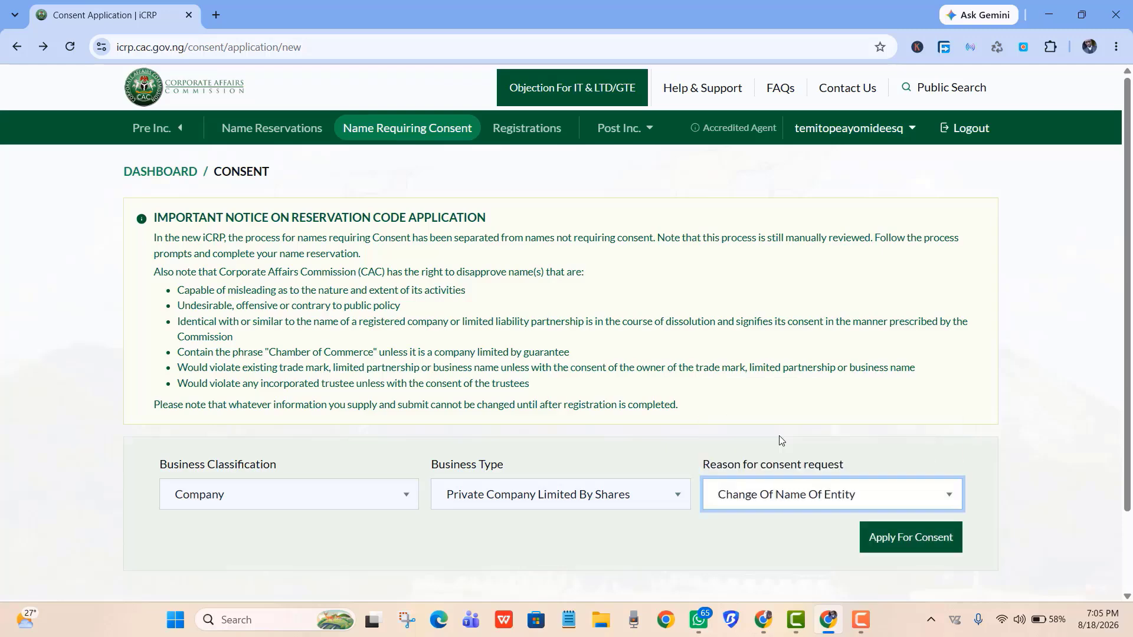
pyautogui.click(910, 542)
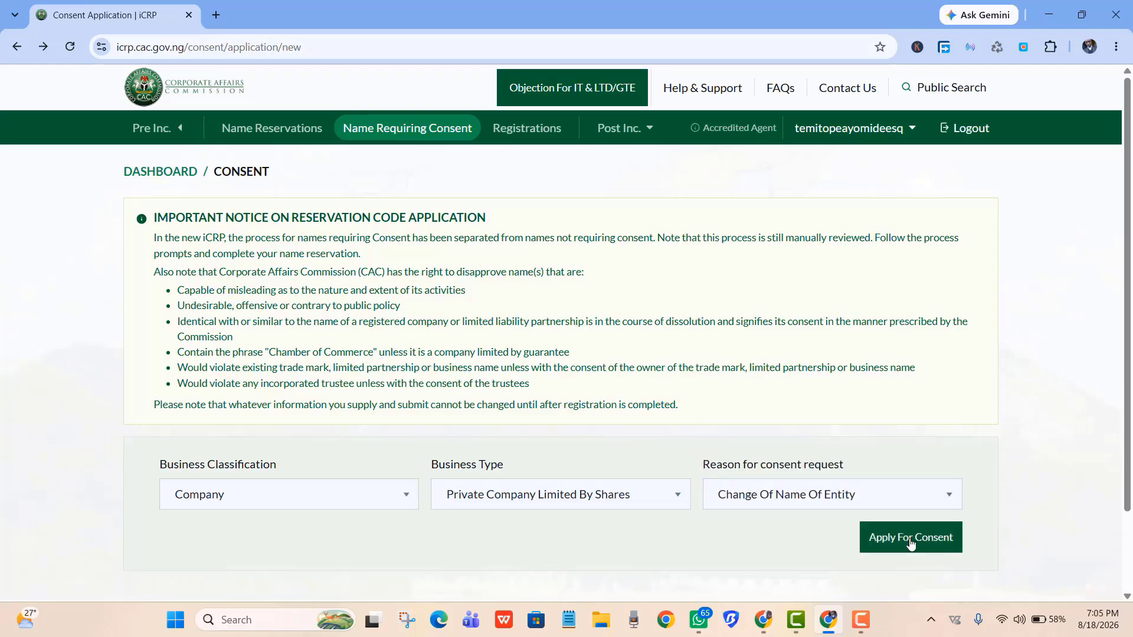
pyautogui.click(618, 384)
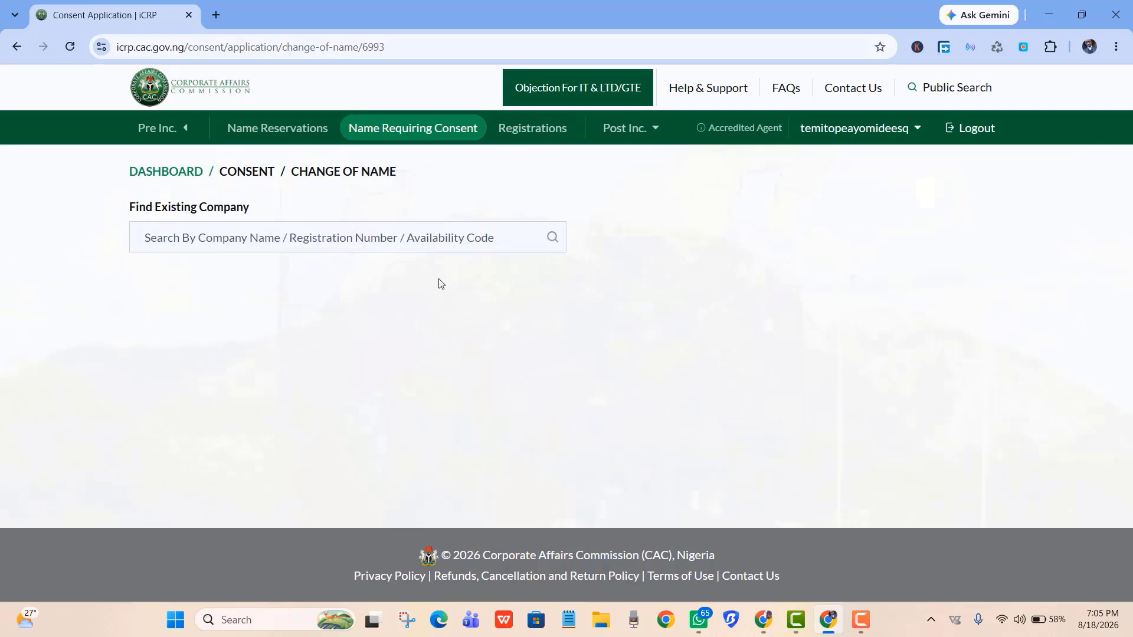
# - Search the existing companies for "digitalmeta" and select DIGITALMETA BUSINESS SERVICES LTD for the change of name consent
pyautogui.click(400, 242)
pyautogui.write('d')
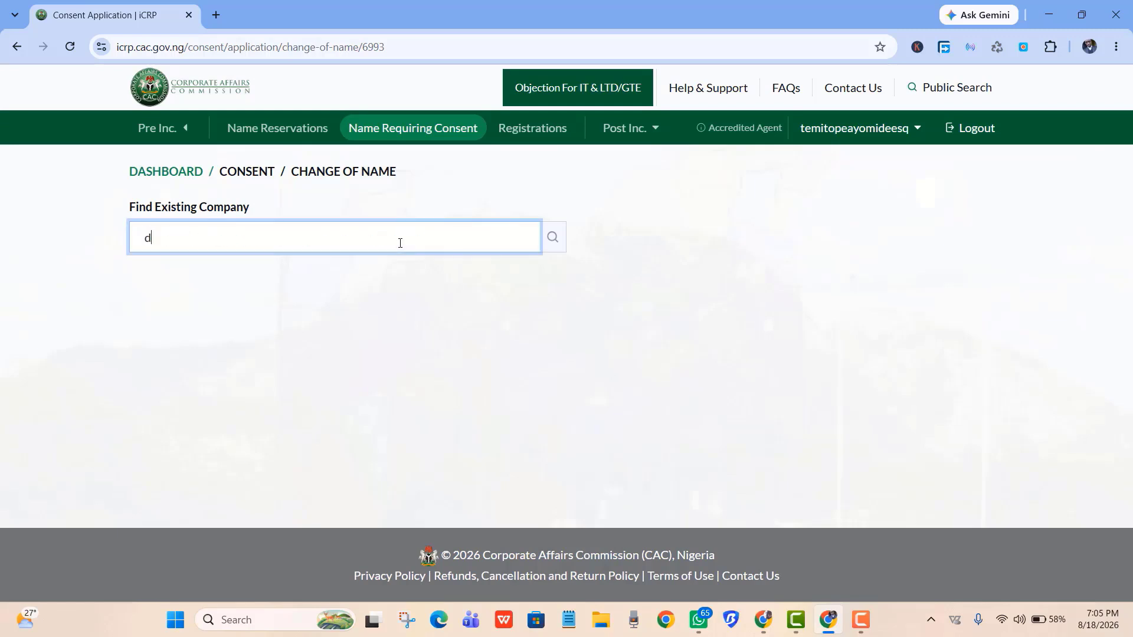
pyautogui.write('igital')
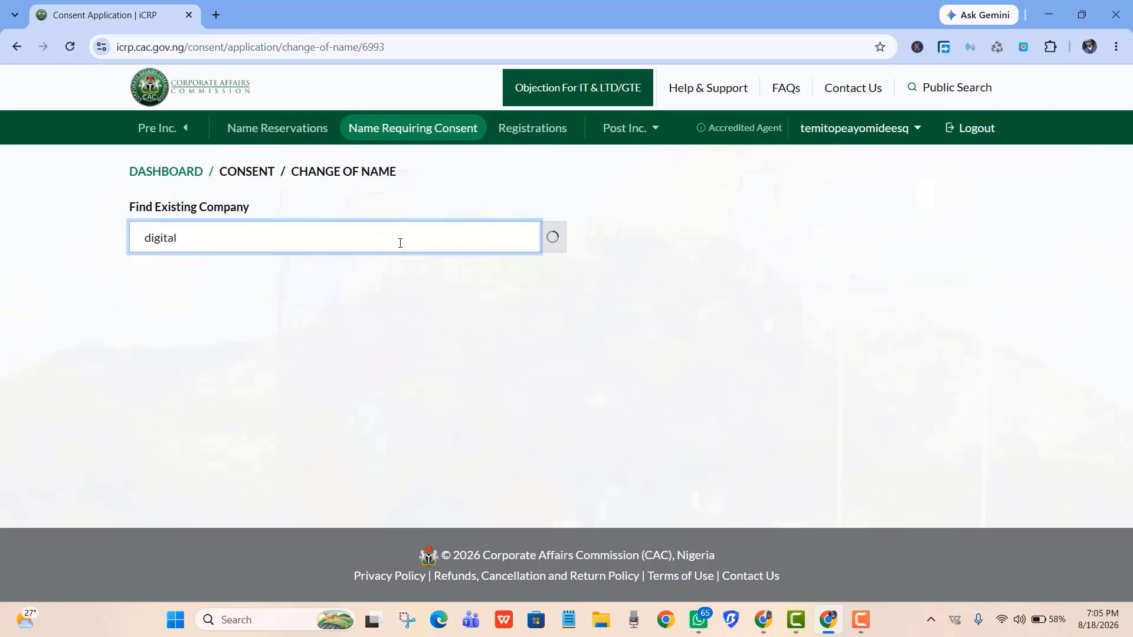
pyautogui.write('meta')
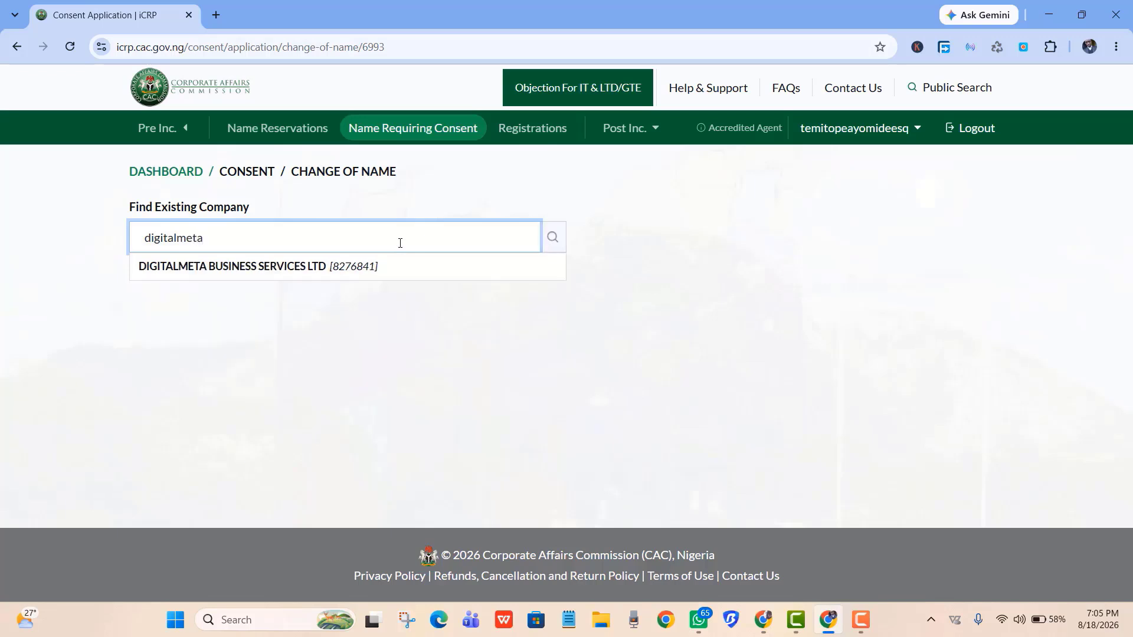
pyautogui.click(279, 267)
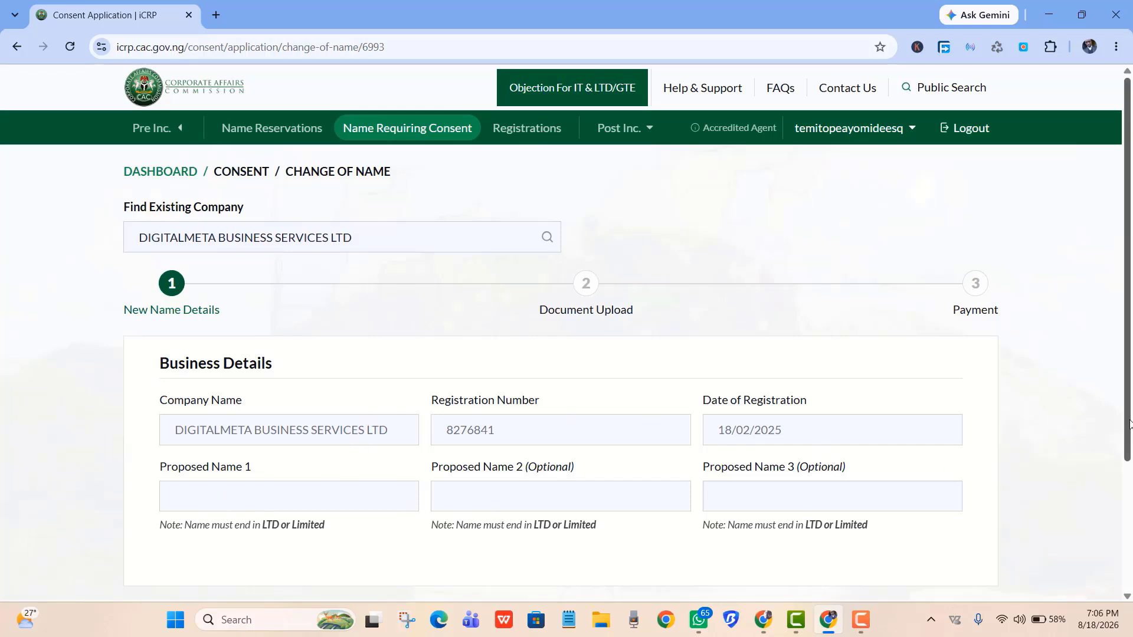
# - Set Proposed Name 1 to "fgf ltd" and save the new name details to continue to document upload
pyautogui.moveTo(1129, 440); pyautogui.dragTo(1130, 495)
pyautogui.click(384, 399)
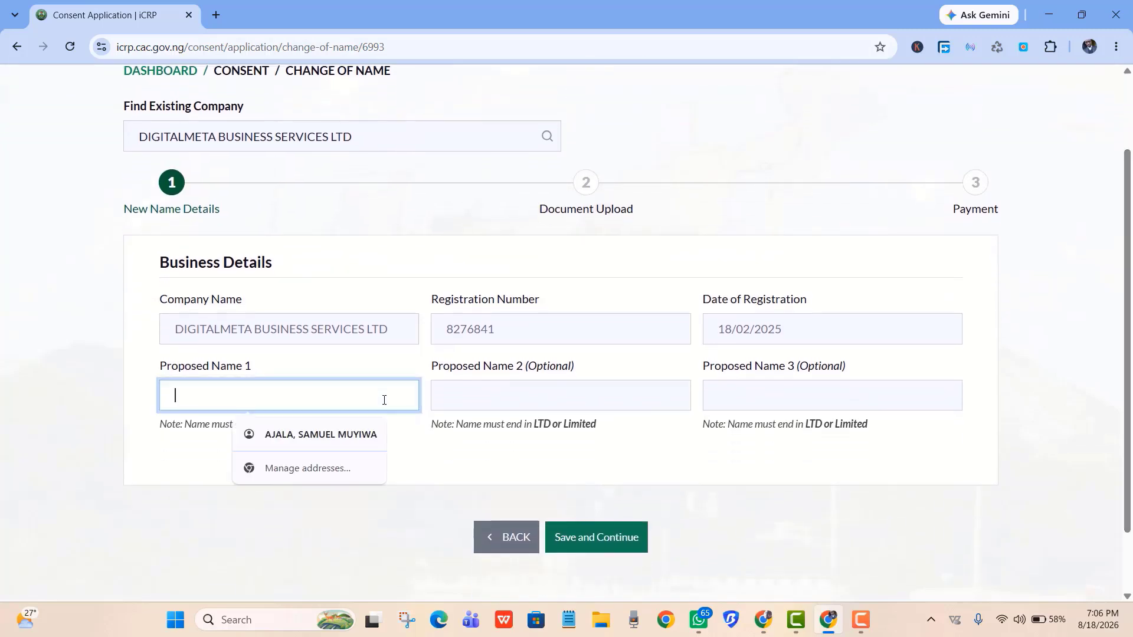
pyautogui.write('fgf')
pyautogui.write('ltd')
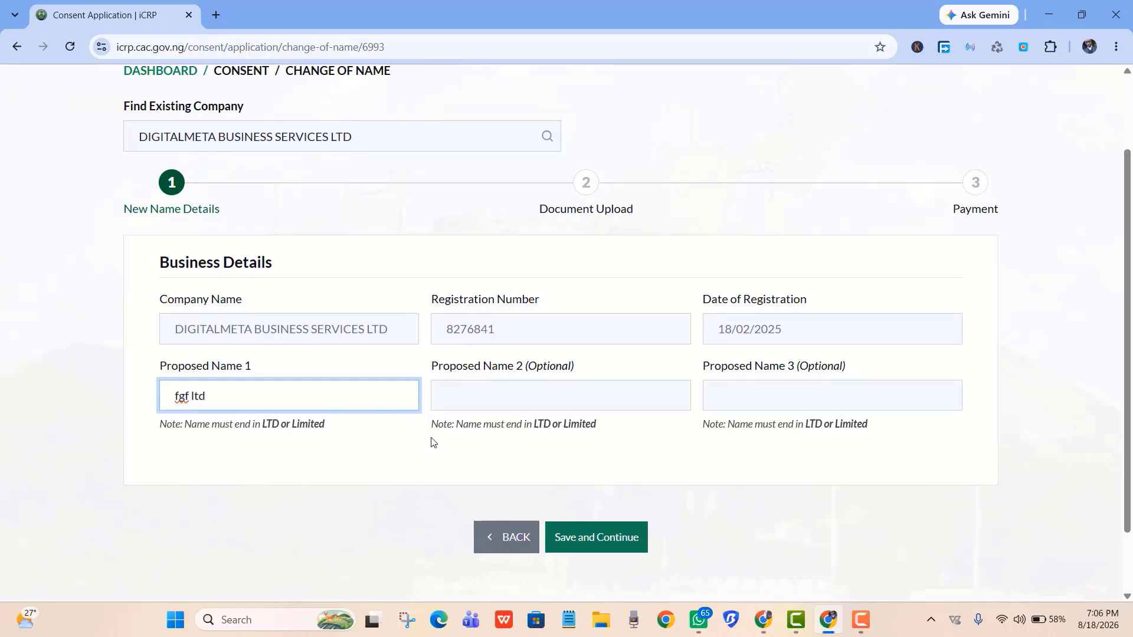
pyautogui.click(598, 539)
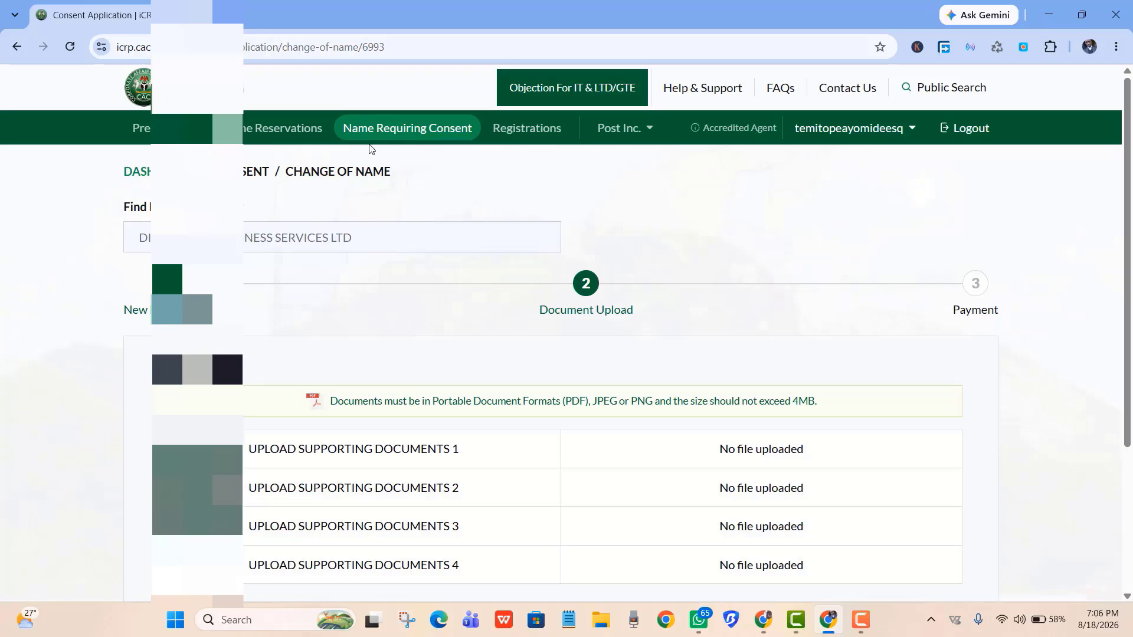
# - Return to the names requiring consent, and open the post-incorporation company search for other entities with "d" entered
pyautogui.click(301, 128)
pyautogui.click(382, 127)
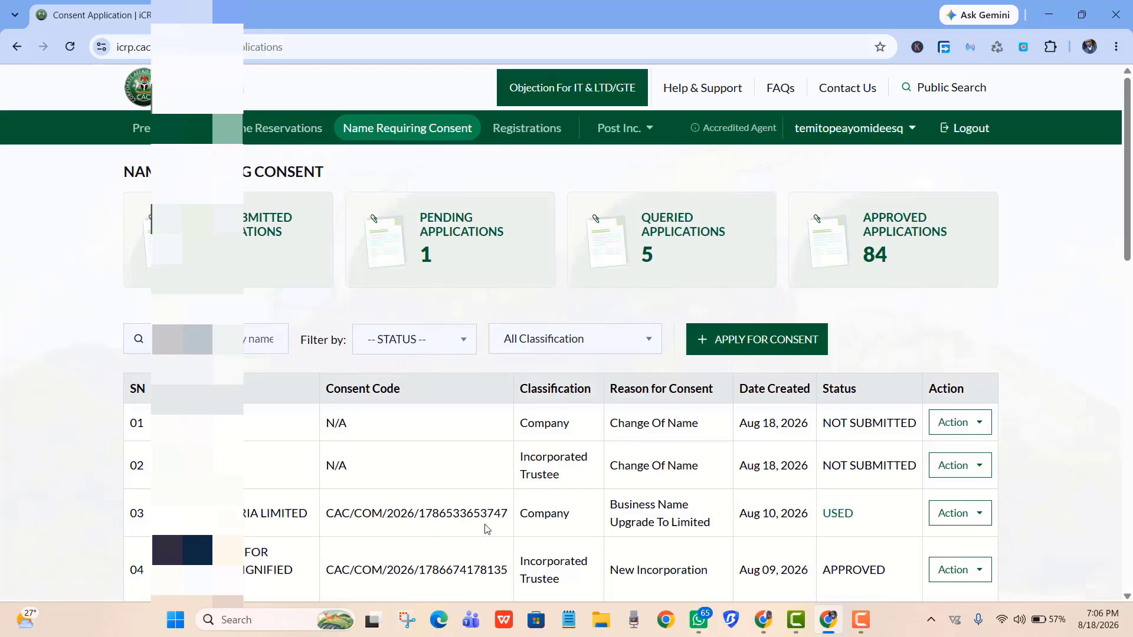
pyautogui.click(639, 137)
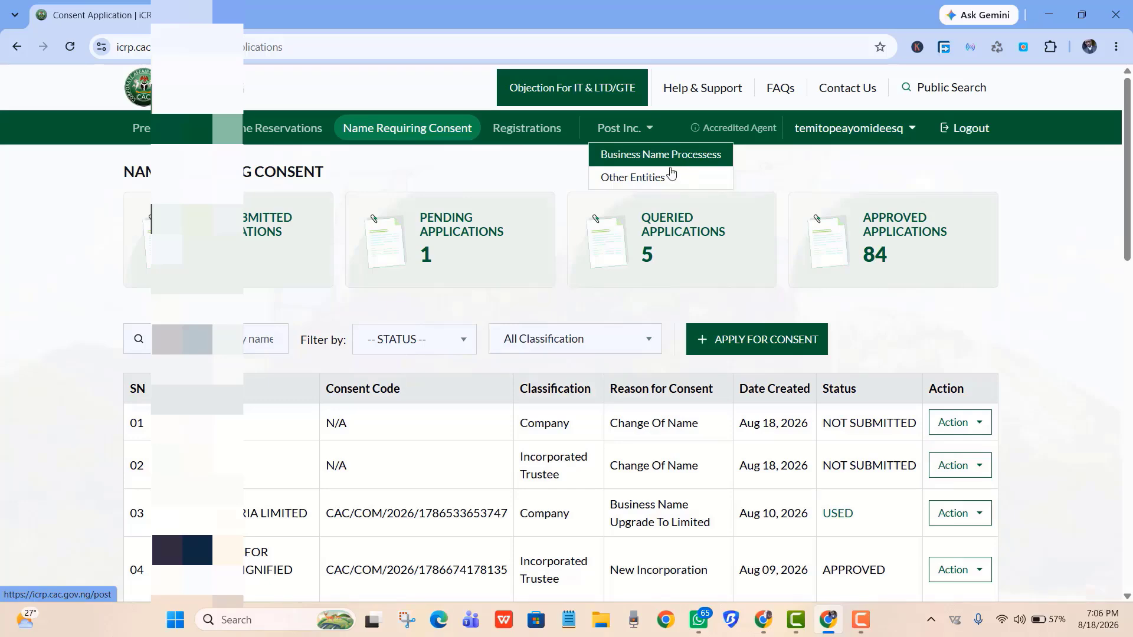
pyautogui.click(634, 179)
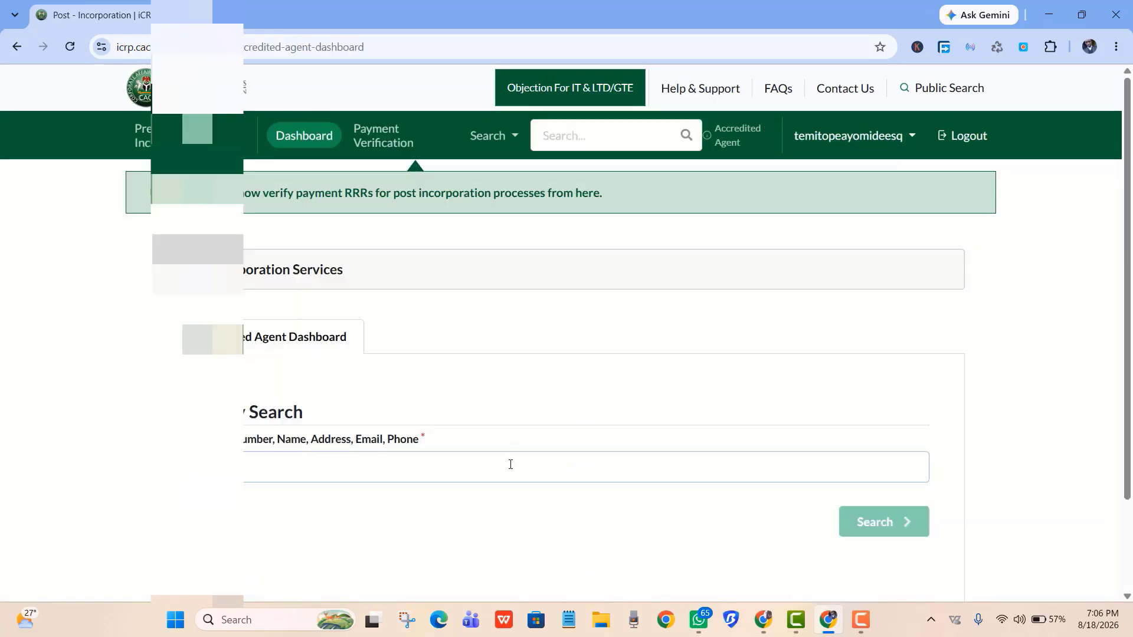
pyautogui.click(510, 464)
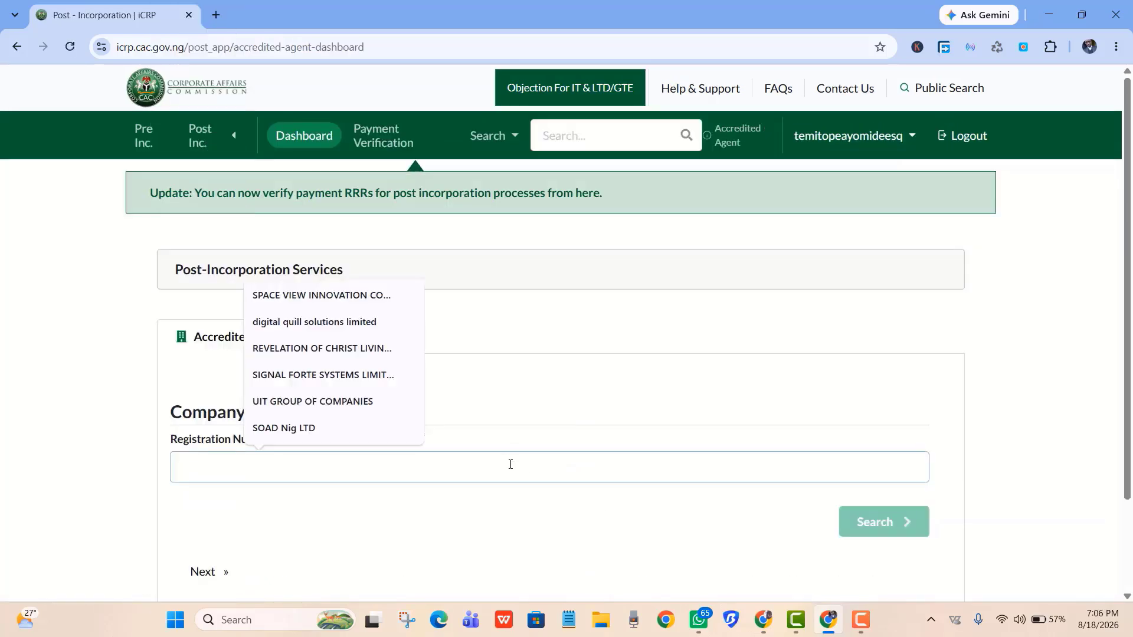
pyautogui.write('d')
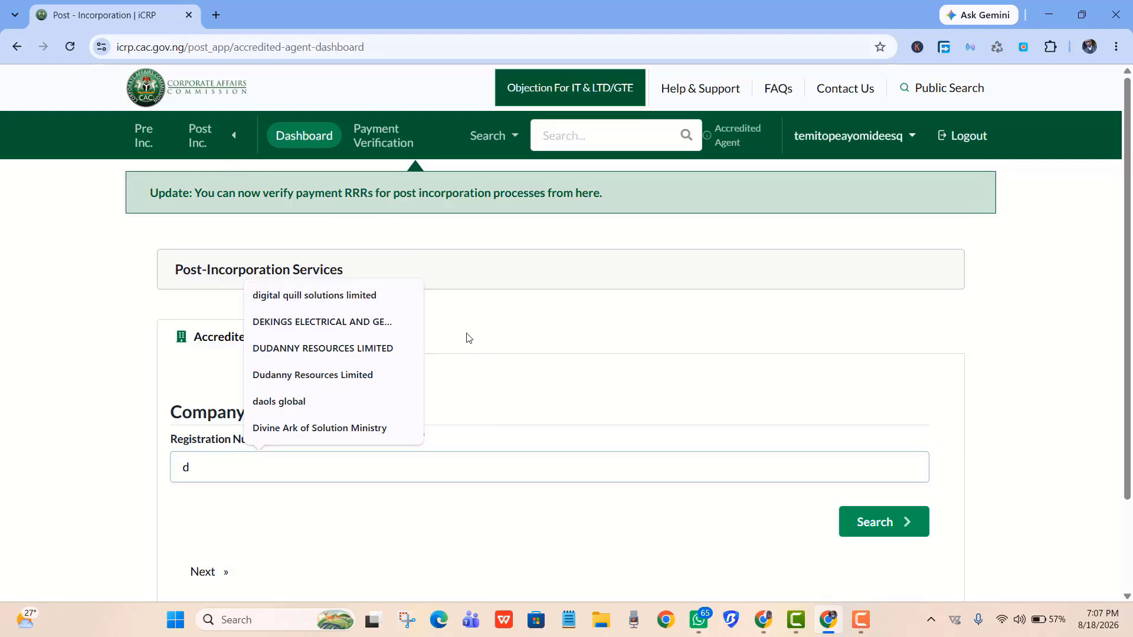
# - Go back to the pre-incorporation name reservations and start a new reservation
pyautogui.click(303, 134)
pyautogui.click(163, 137)
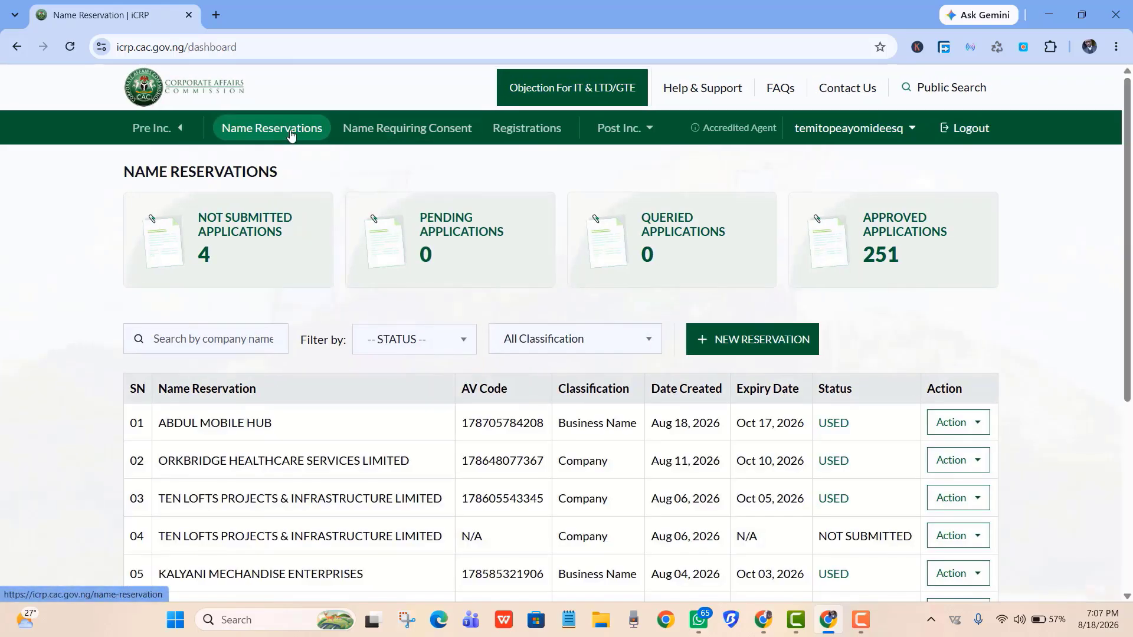
pyautogui.click(275, 129)
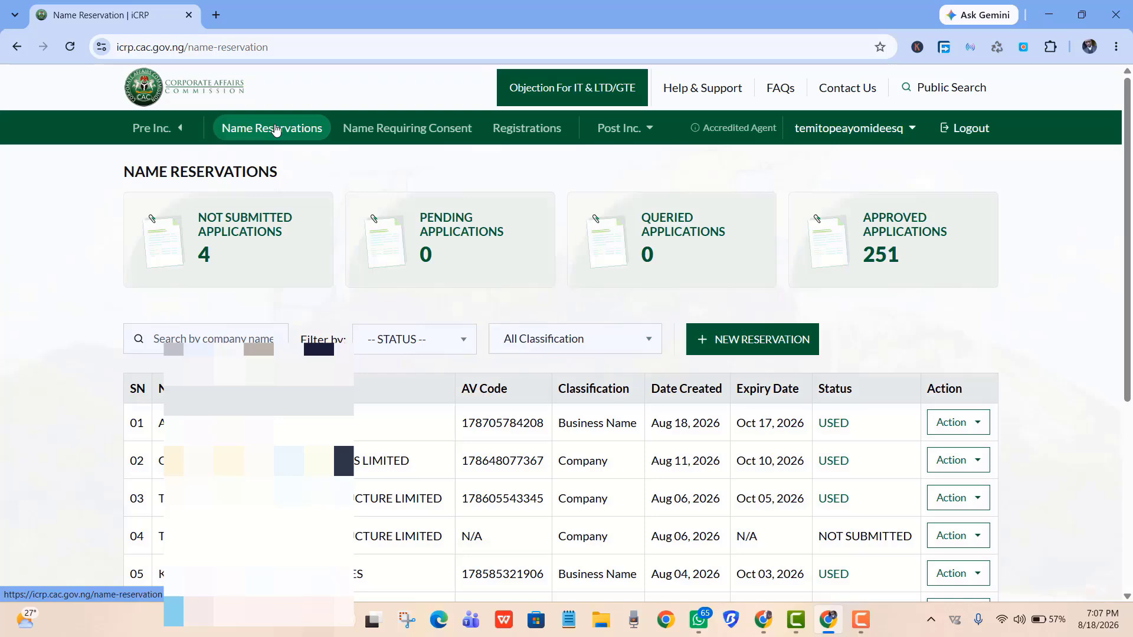
pyautogui.click(736, 340)
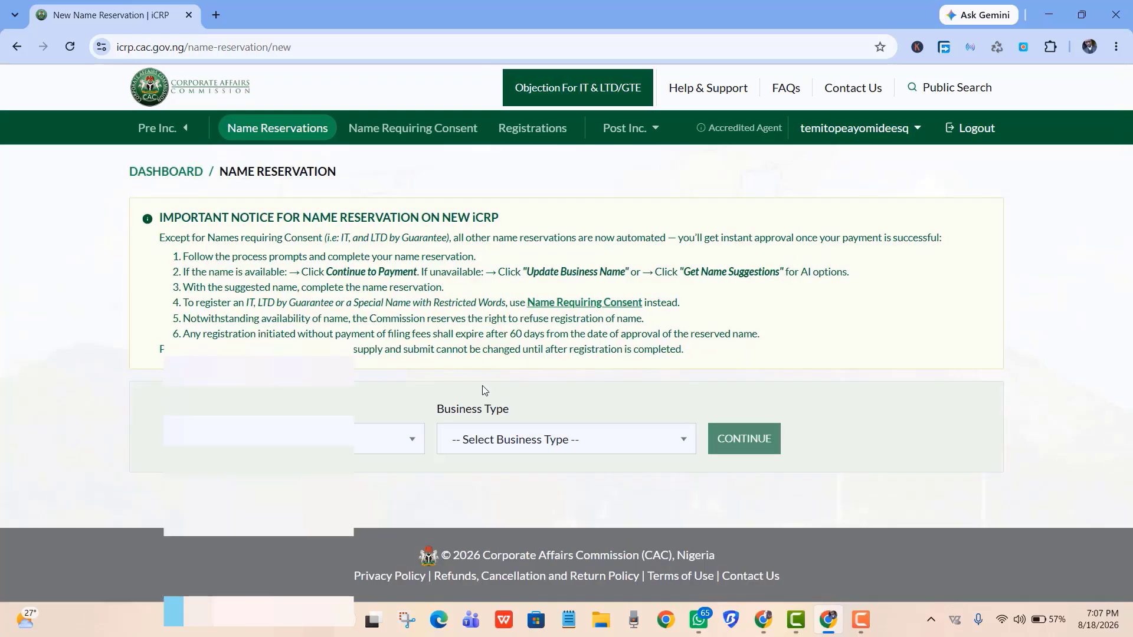
# - Set the reservation's classification to Company and business type to Private Company Limited By Shares, and continue to the company information
pyautogui.click(260, 439)
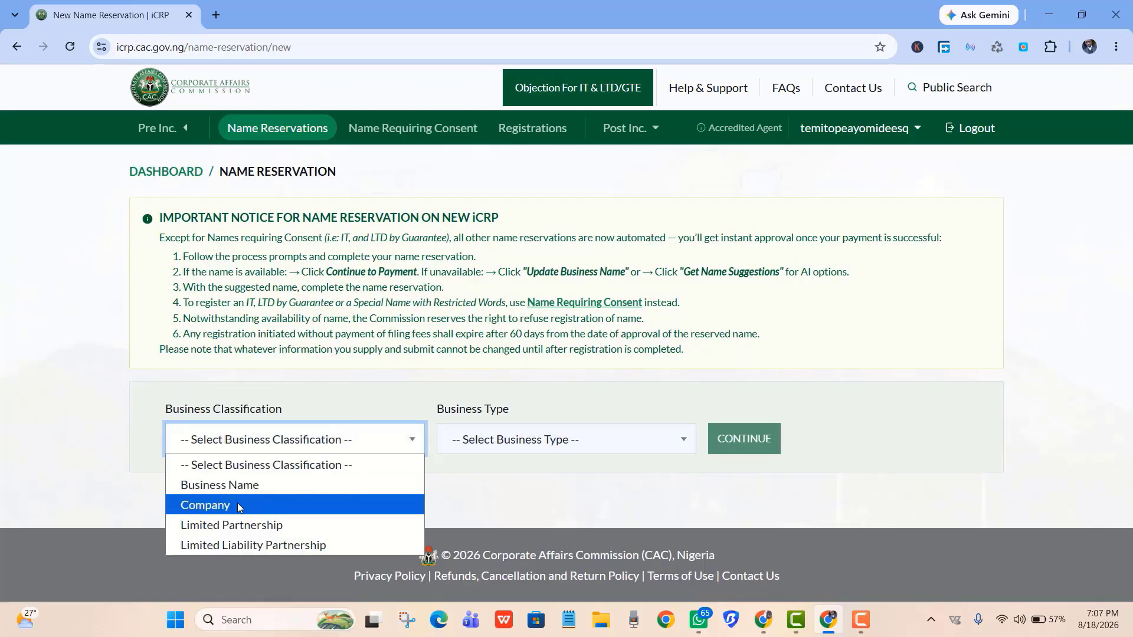
pyautogui.click(236, 506)
pyautogui.click(497, 449)
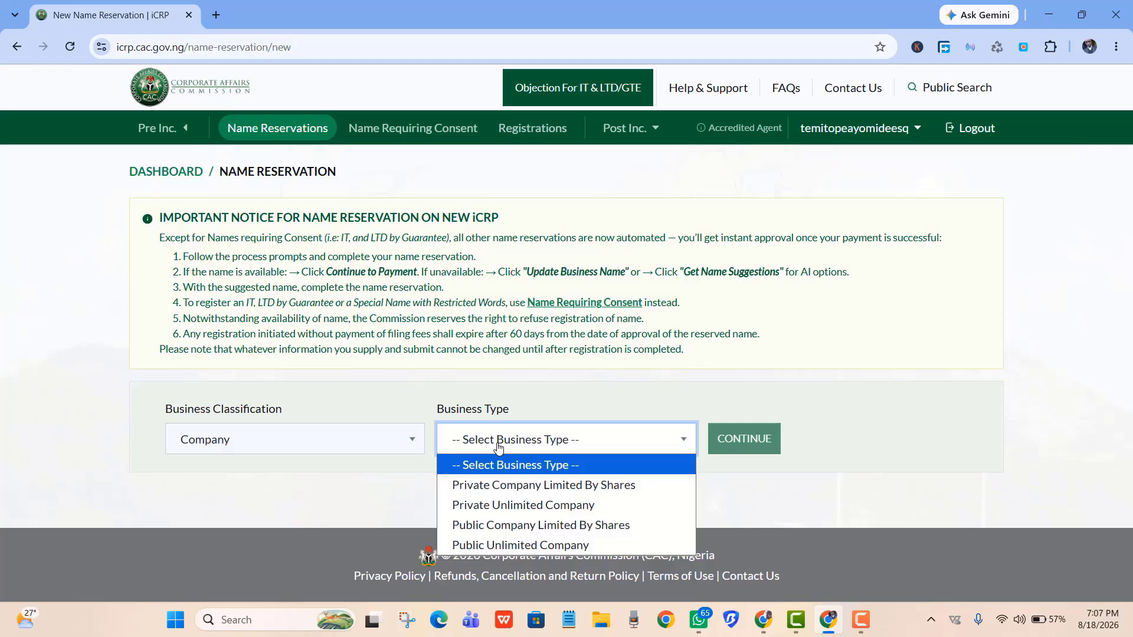
pyautogui.click(505, 486)
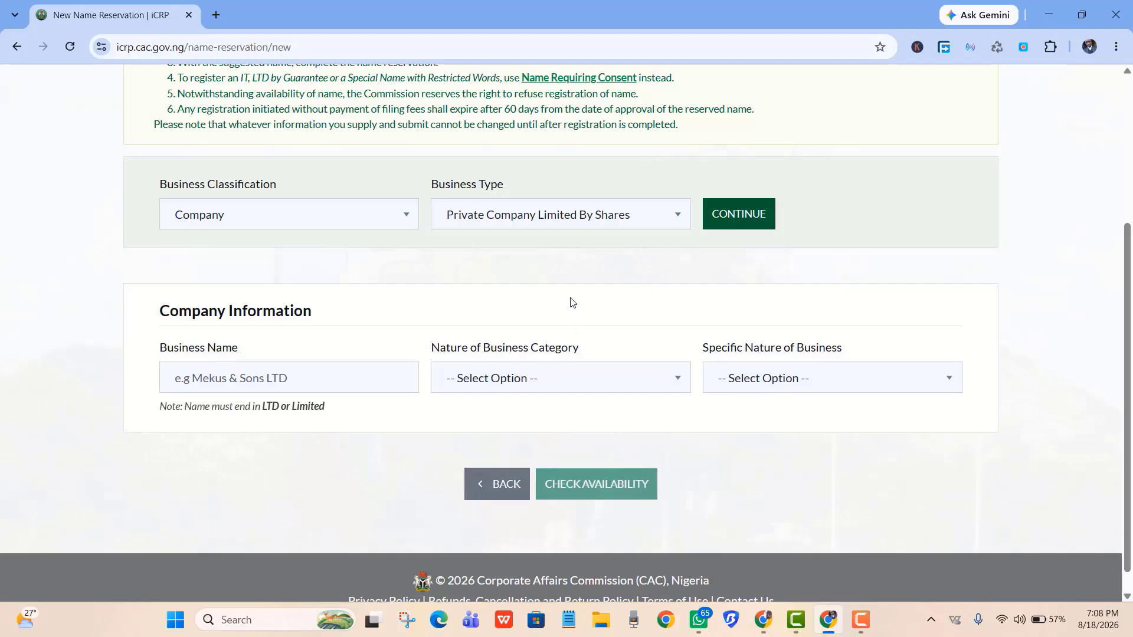
# - Leave the new reservation form and review the existing name reservations with their AV codes, classifications, expiry dates and statuses
pyautogui.scroll(3, 590, 327)
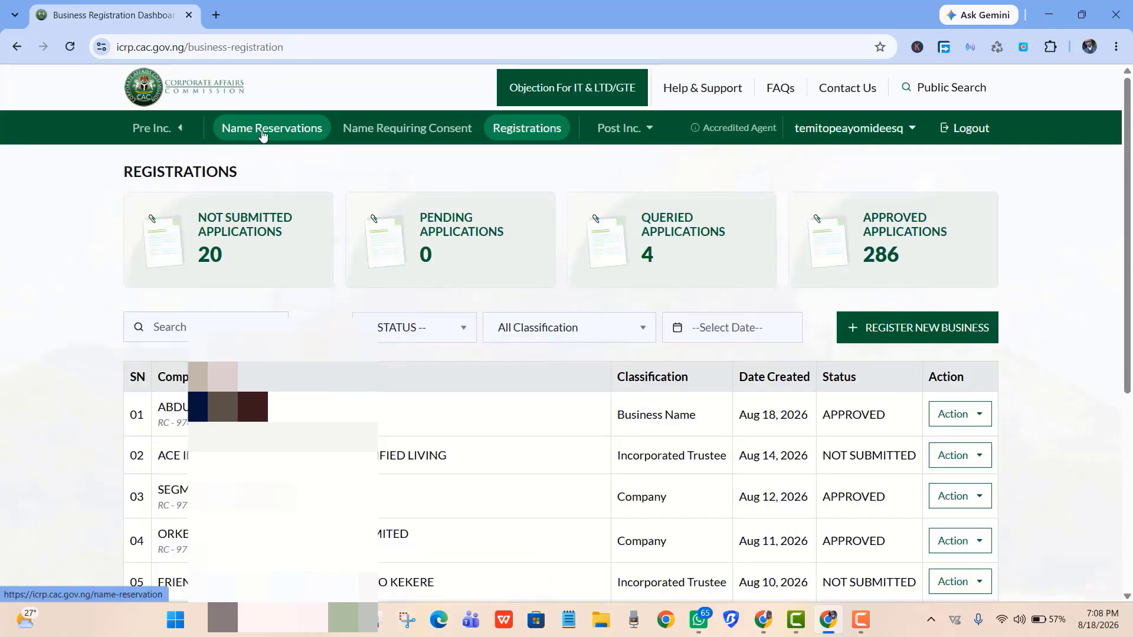
pyautogui.click(263, 132)
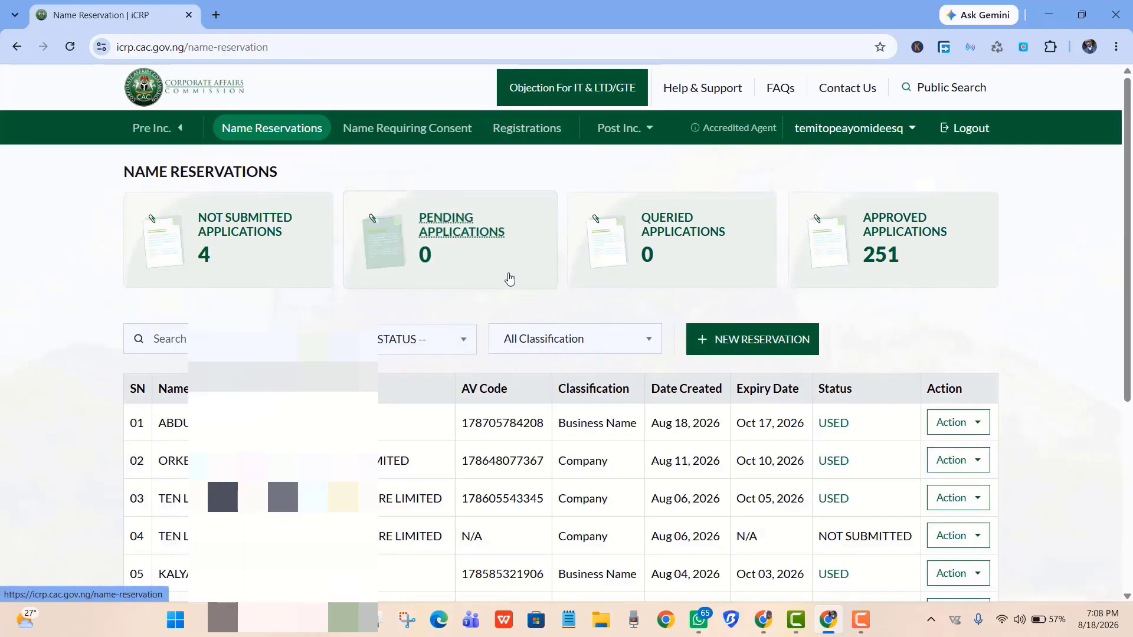
pyautogui.moveTo(1128, 201); pyautogui.dragTo(1128, 338)
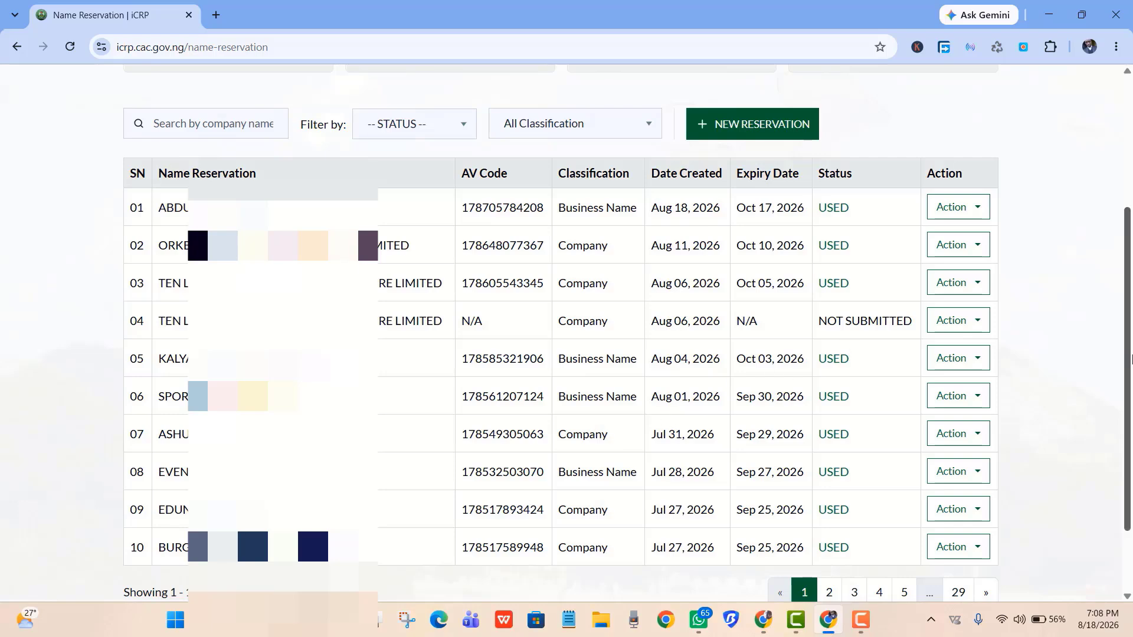
pyautogui.moveTo(1128, 357); pyautogui.dragTo(1127, 224)
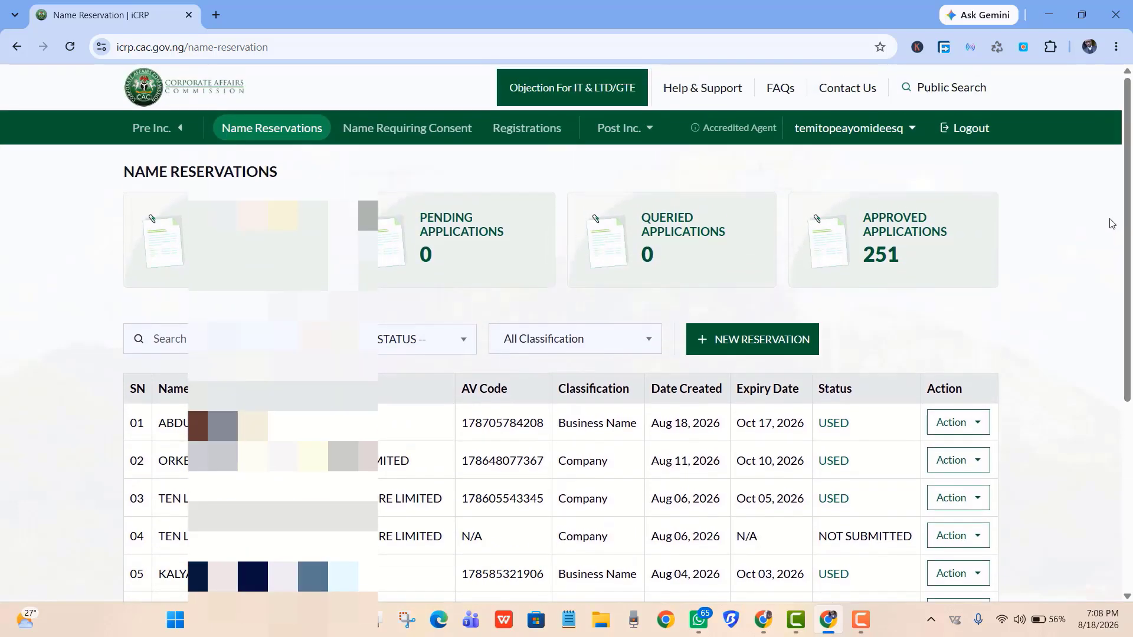